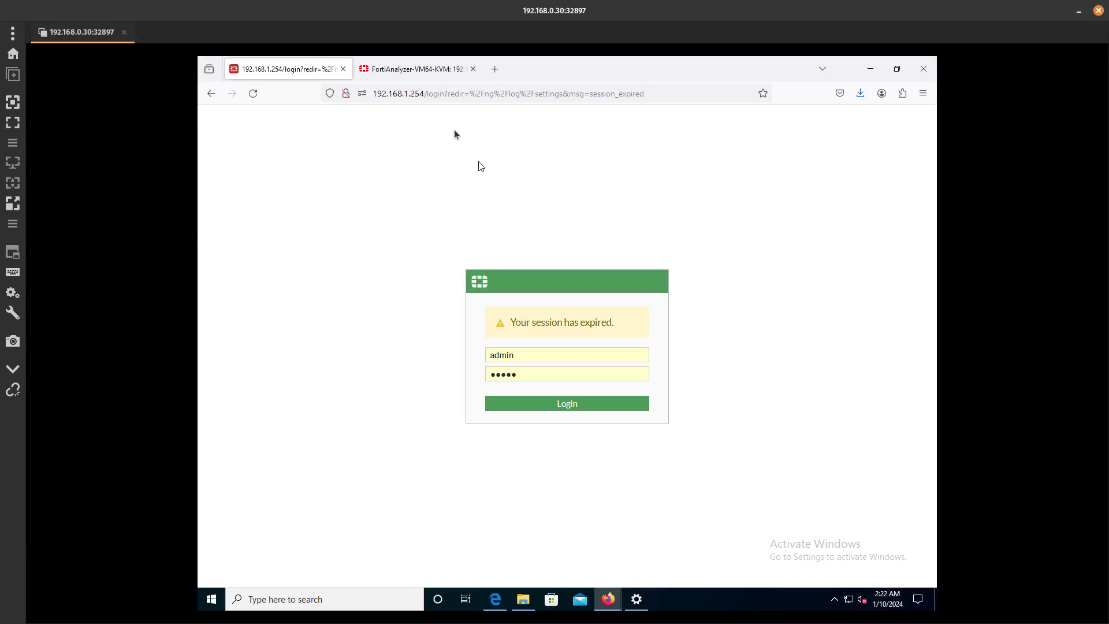
- Check that FortiAnalyzer's Device Manager lists no devices yet
left_click(417, 74)
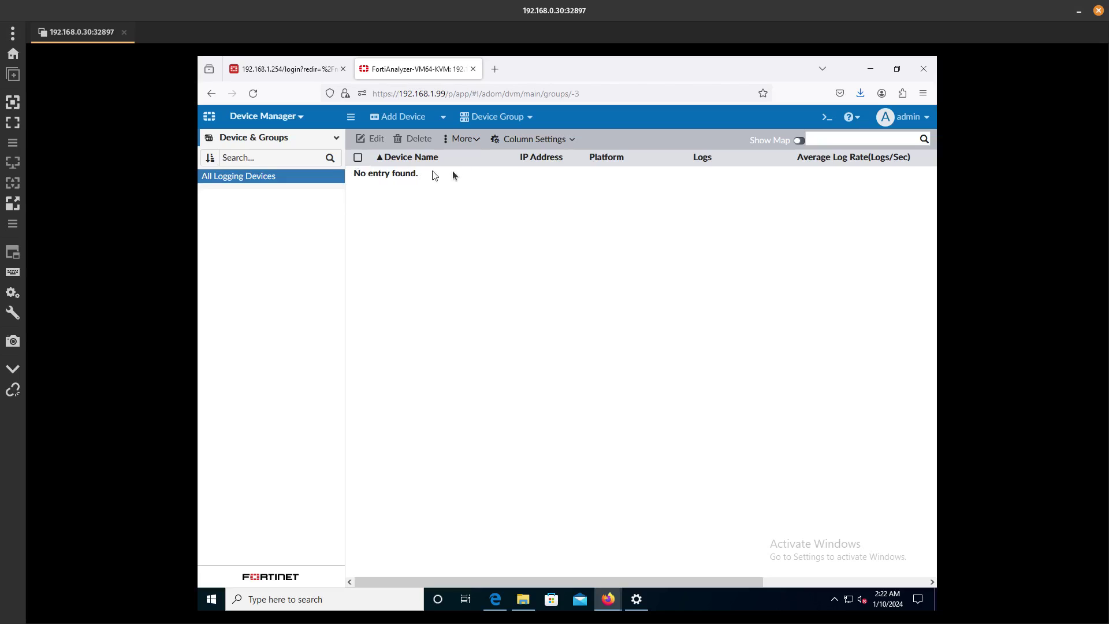
left_click_drag(449, 171, 358, 172)
left_click(275, 68)
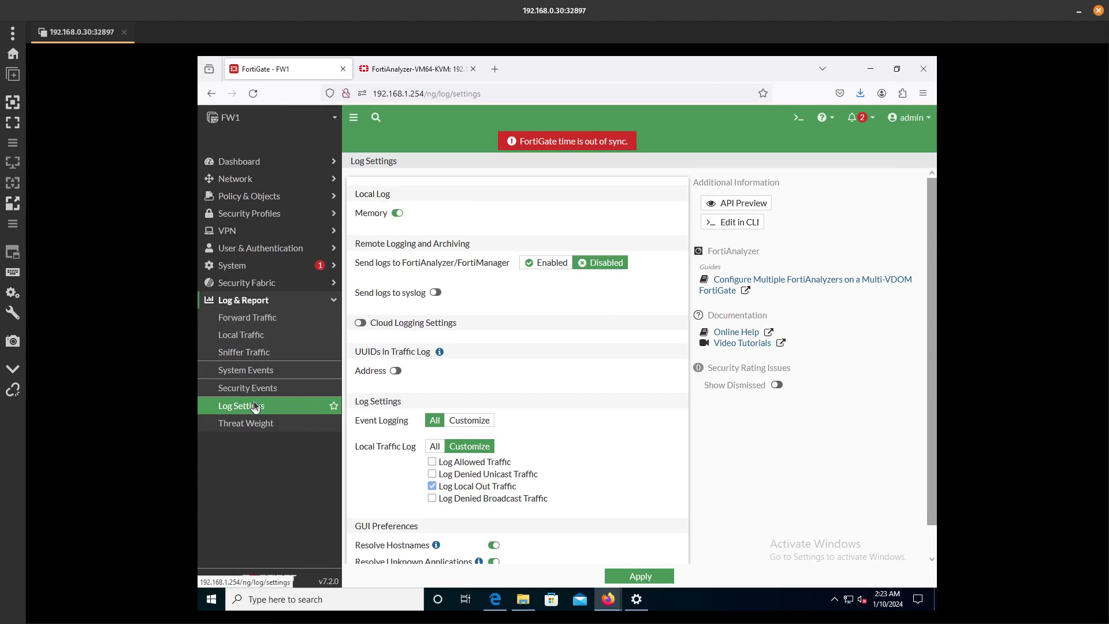
- Enable sending logs to FortiAnalyzer and confirm the server is 172.16.1.2
left_click(547, 263)
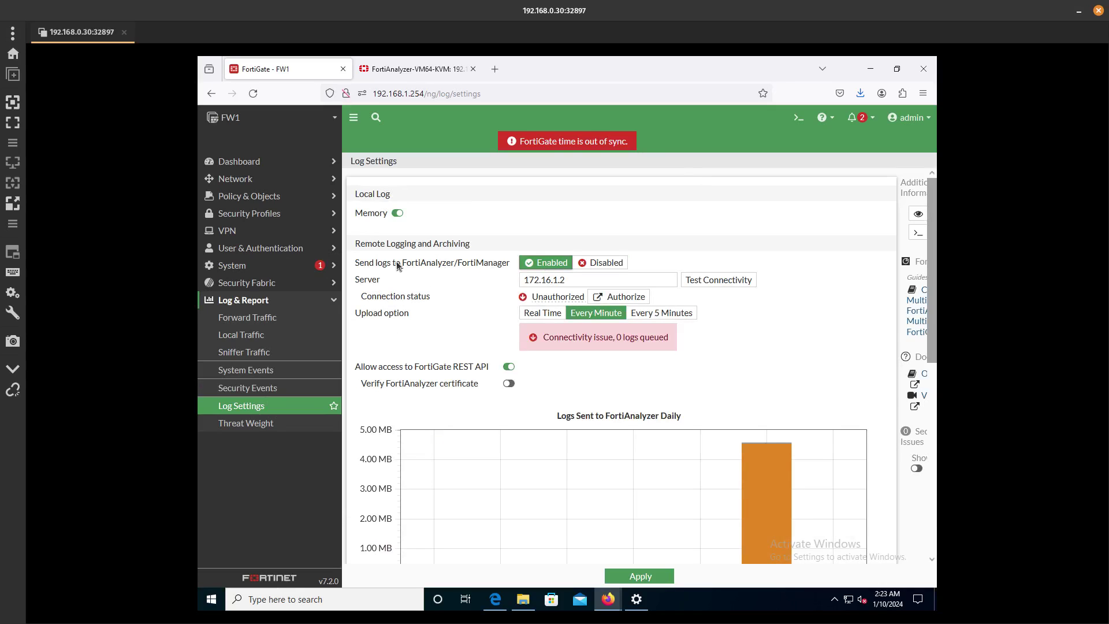
left_click(572, 280)
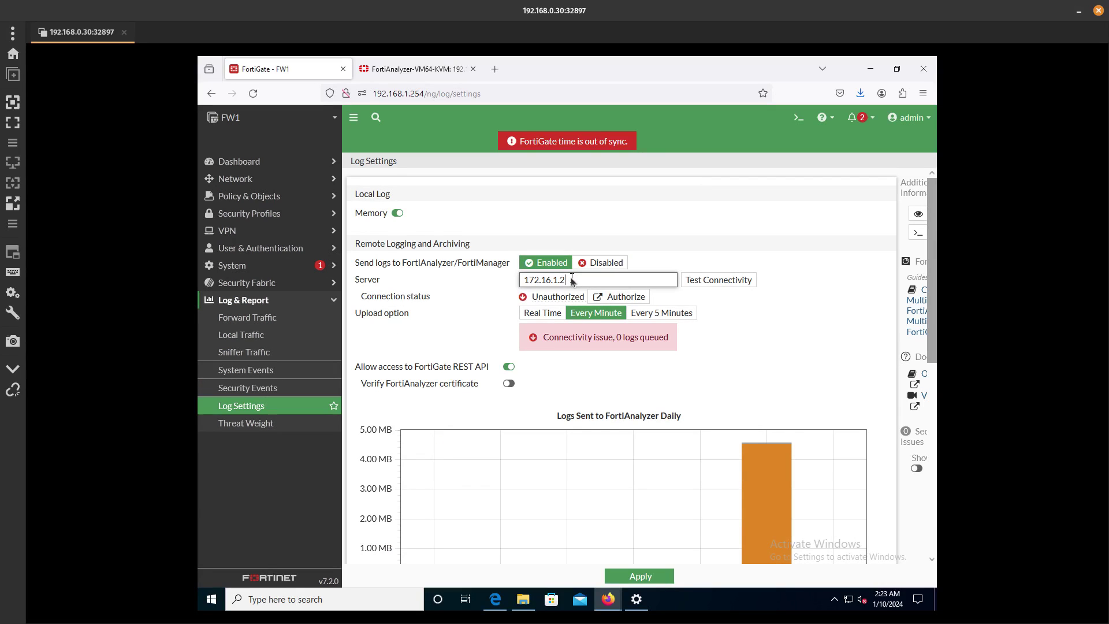
left_click_drag(572, 281, 465, 283)
left_click(754, 331)
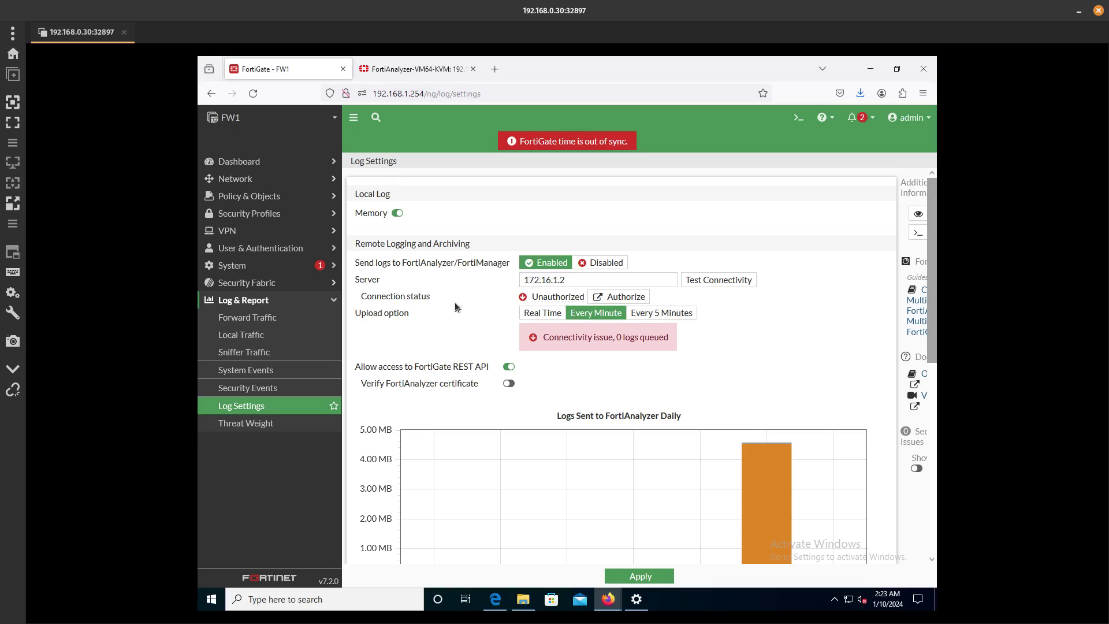
scroll(455, 303, "down", 3)
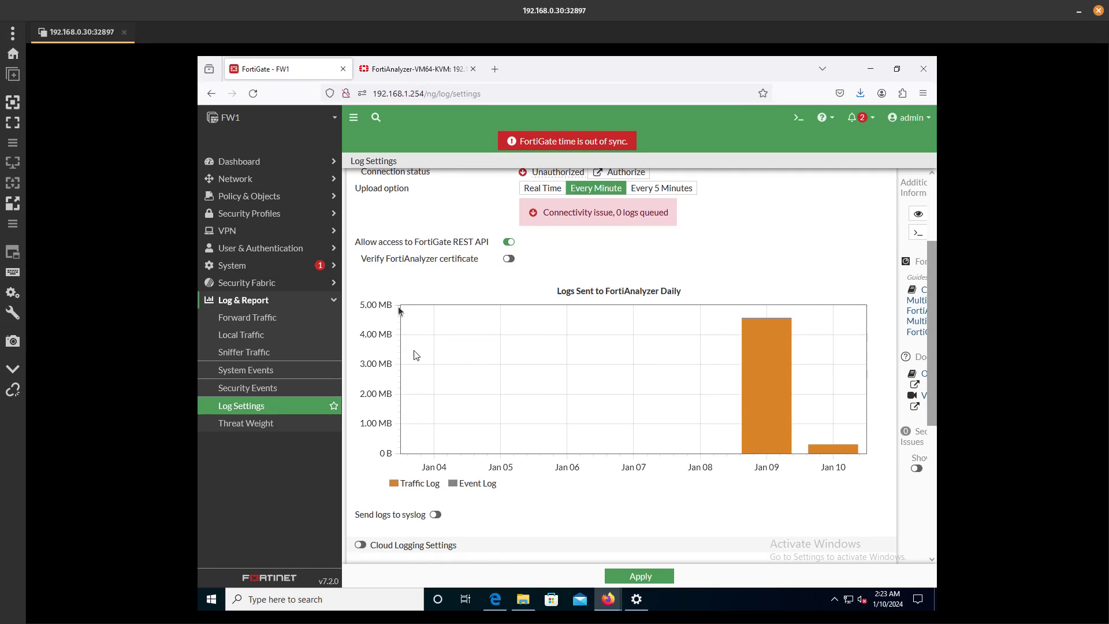
triple_click(449, 267)
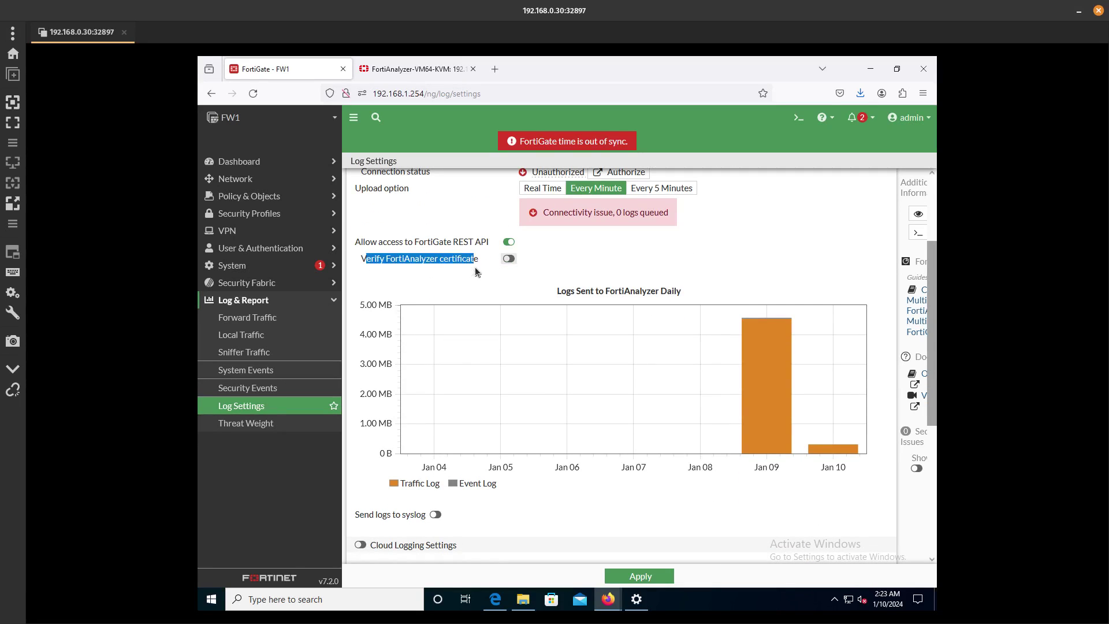
left_click(606, 276)
scroll(606, 275, "down", 5)
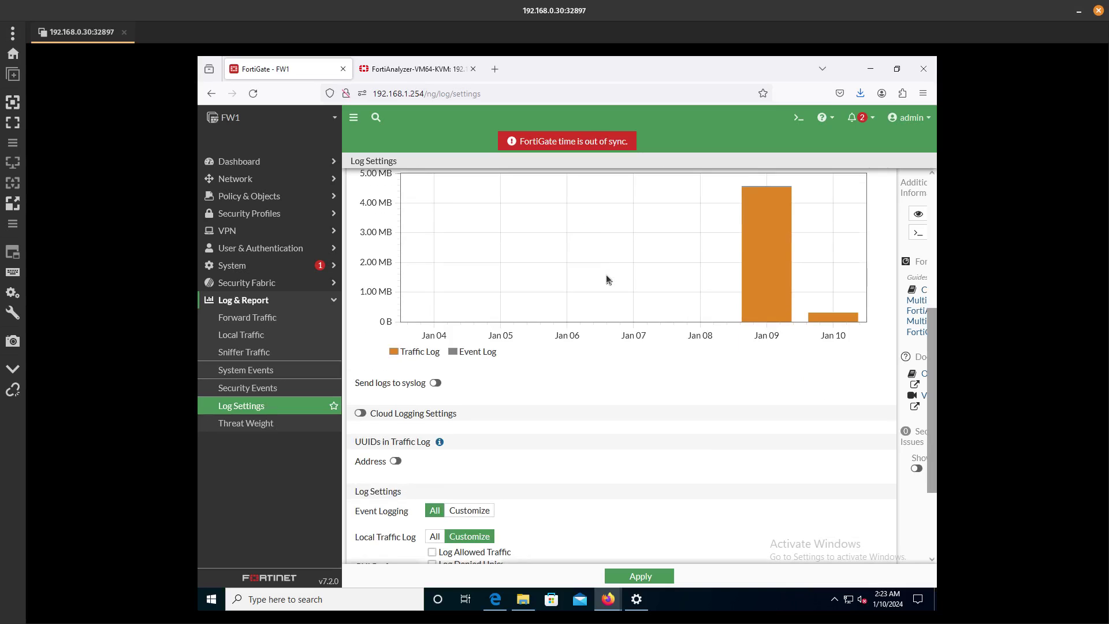
scroll(606, 280, "down", 2)
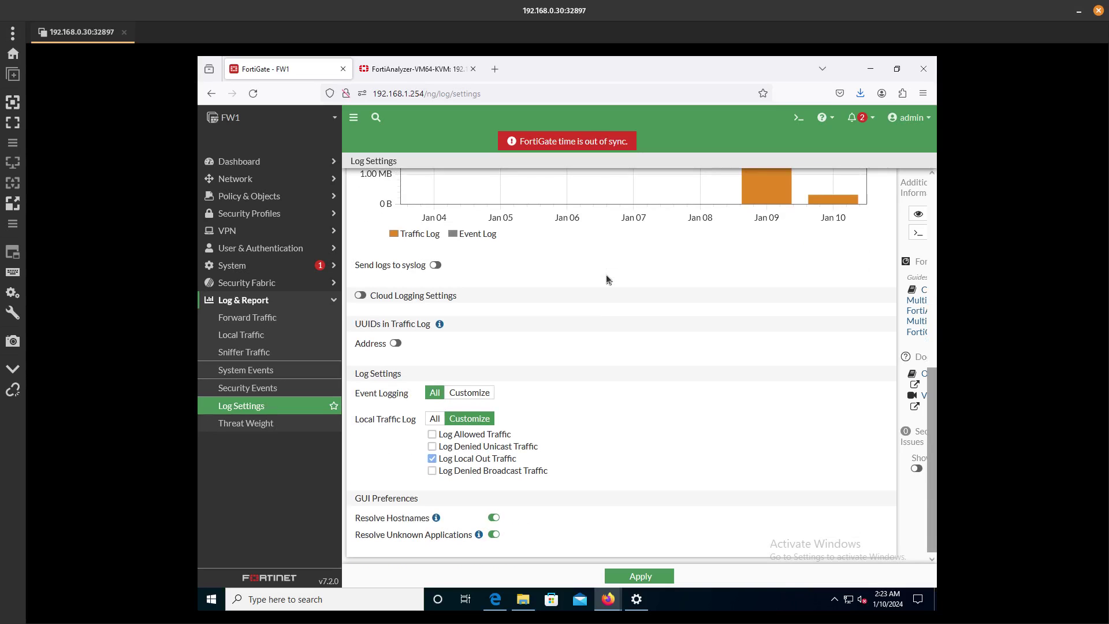
scroll(605, 275, "up", 10)
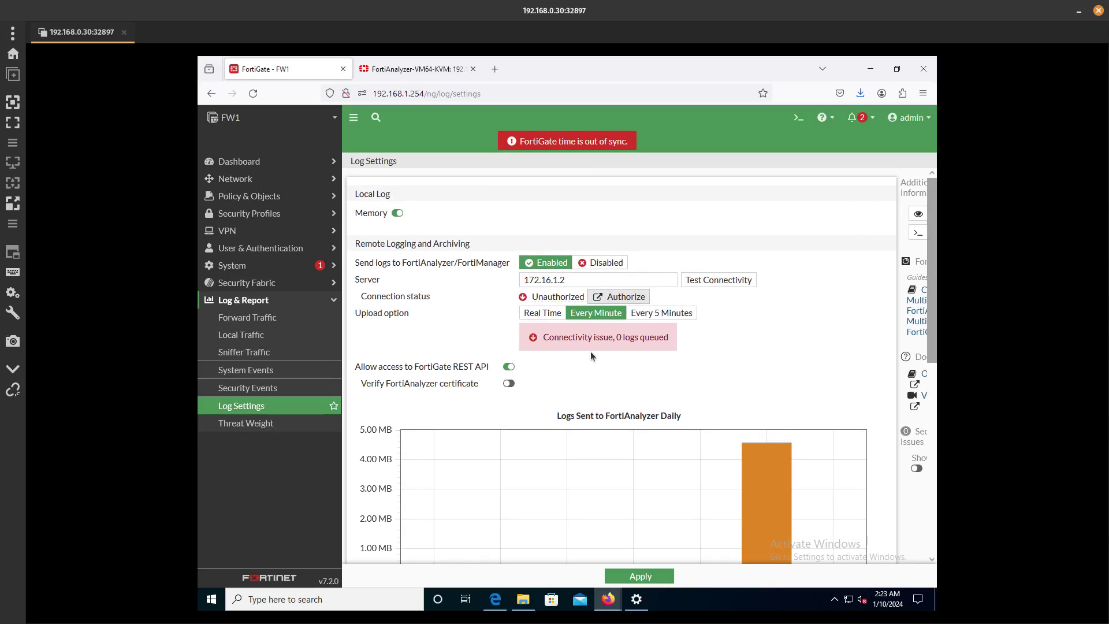
- Apply the log settings and try authorizing FW1, closing the timed-out authorization page
left_click(652, 576)
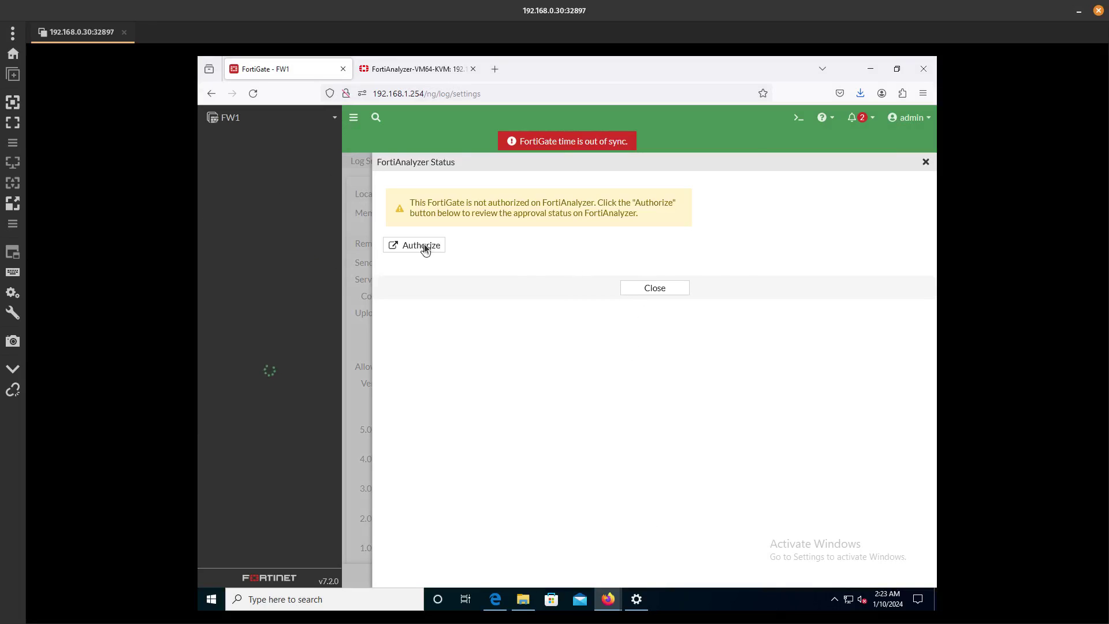
left_click(425, 245)
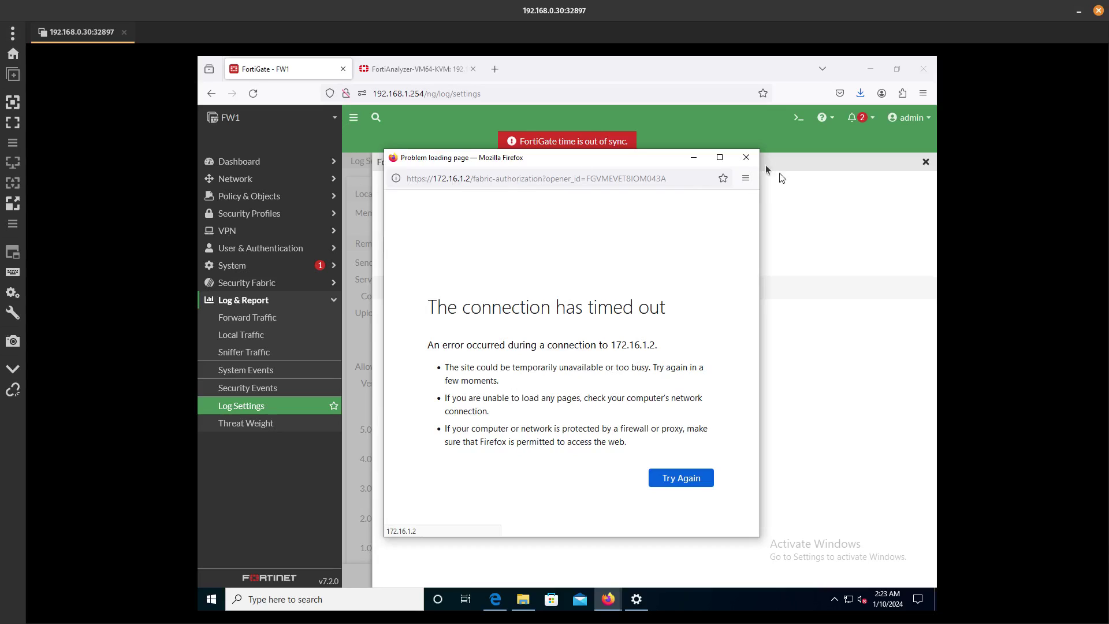
left_click(684, 481)
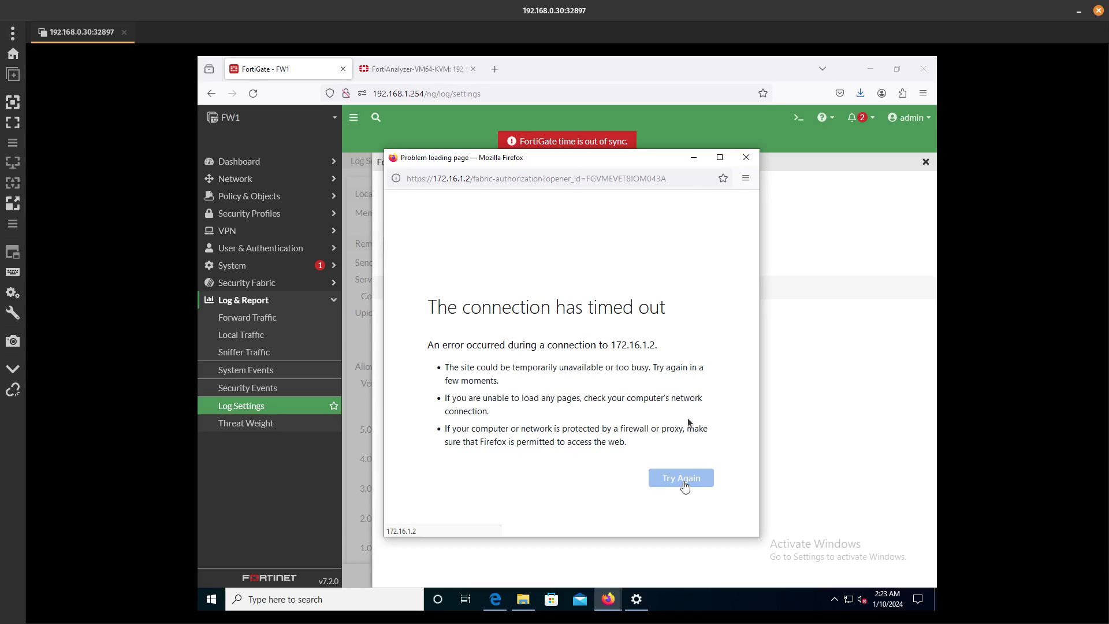
left_click(745, 157)
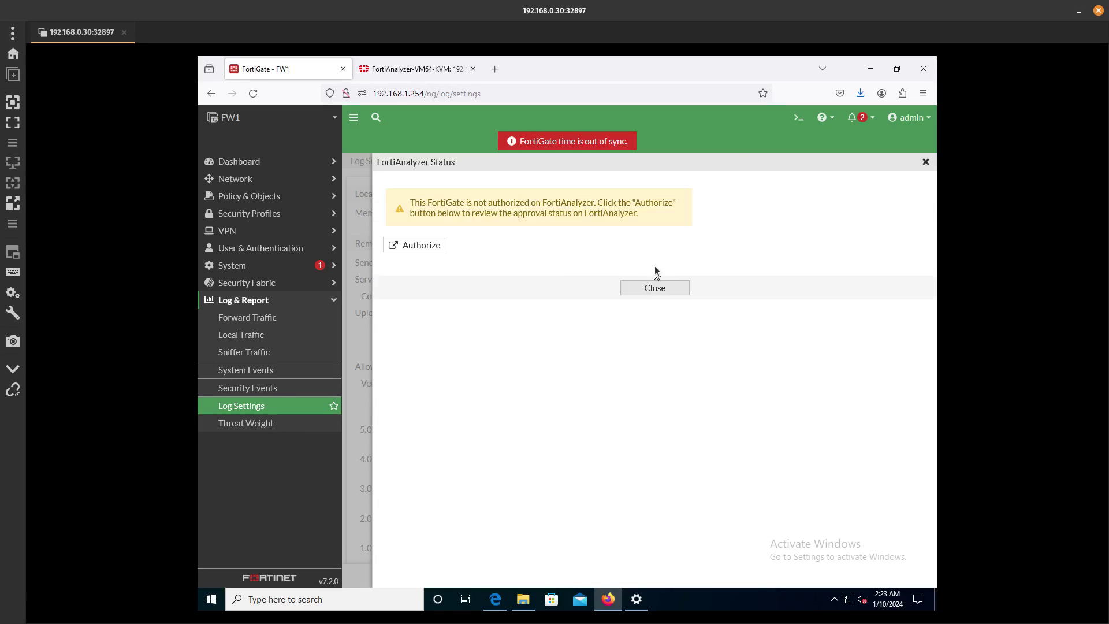
- Dismiss the FortiAnalyzer status dialog and apply the log settings again
left_click(655, 287)
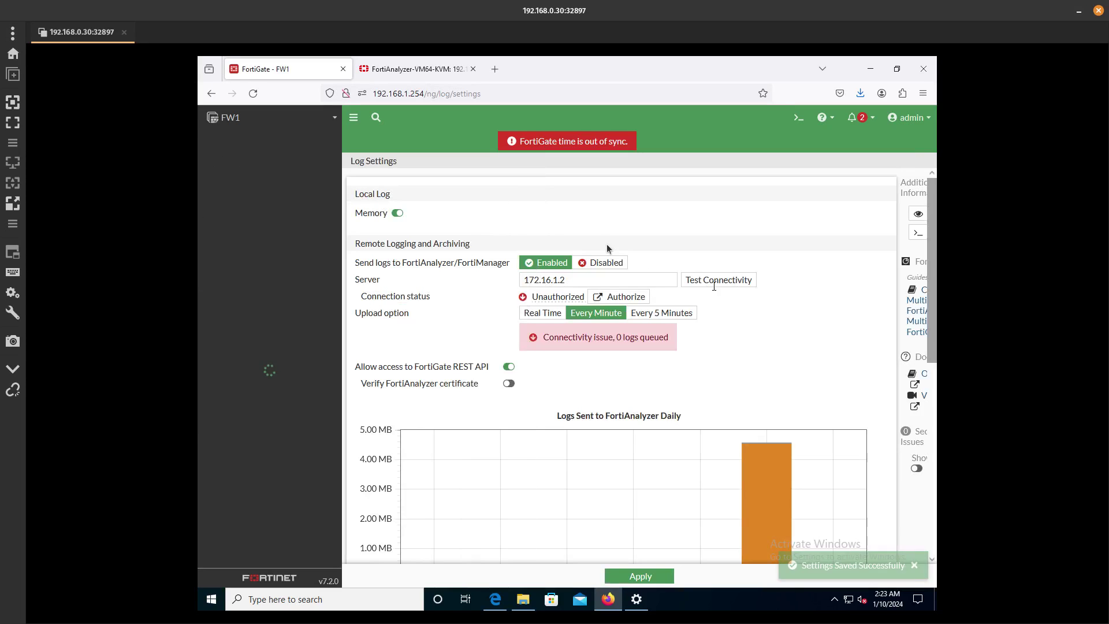
left_click(659, 577)
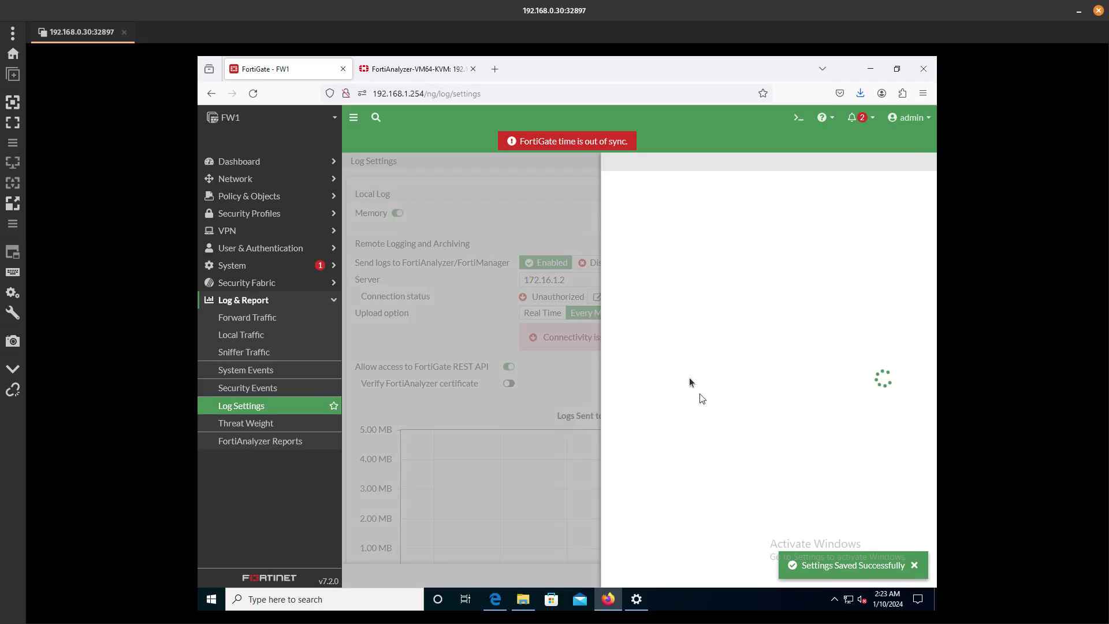
left_click(657, 288)
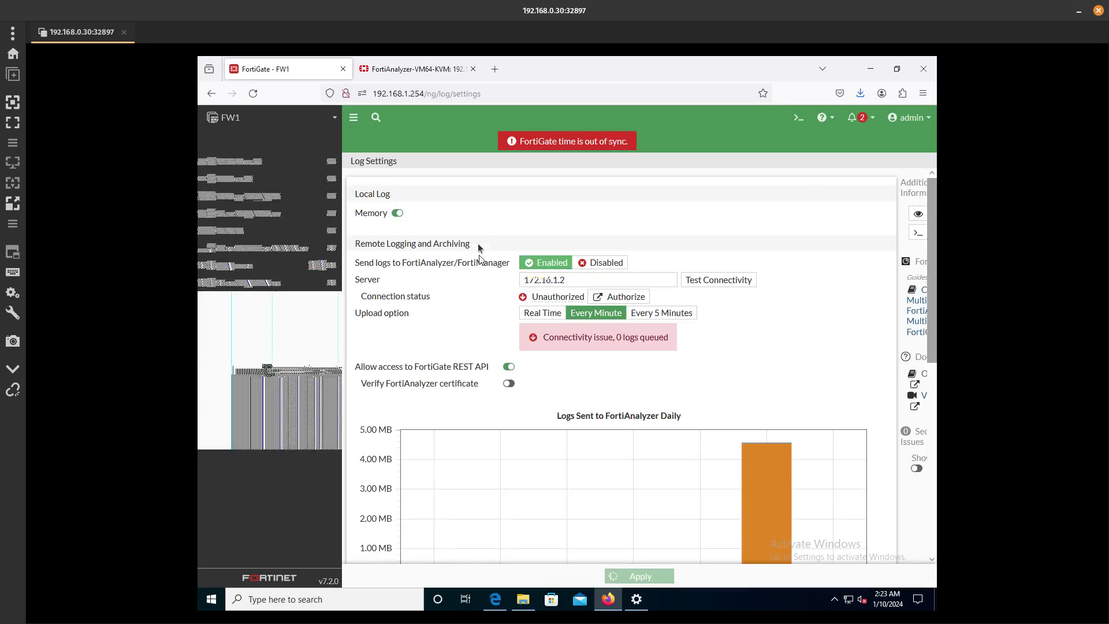
- In the CLI console, show the 'config log fortianalyzer setting' values
left_click(794, 119)
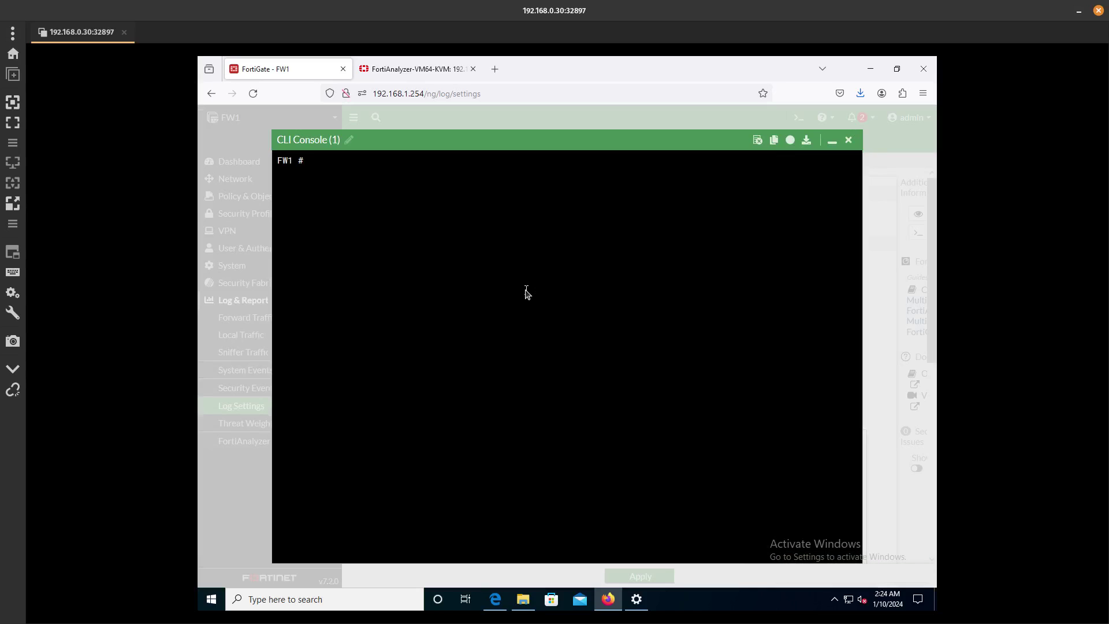
type("config log fortianalyzer")
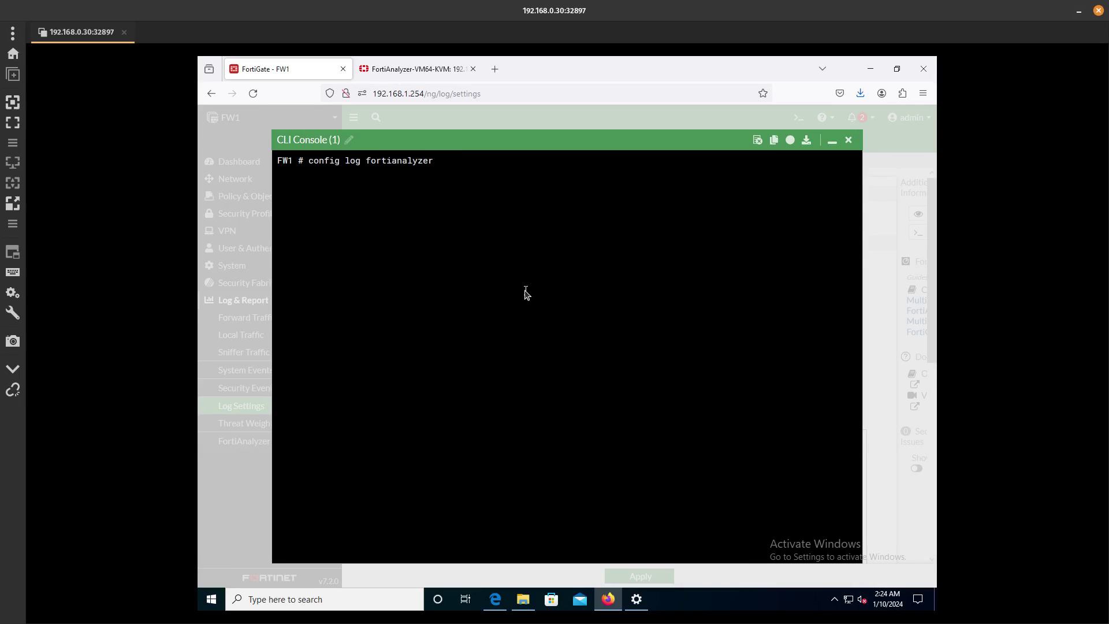
type(" setting")
key("Return")
type("show")
key("Return")
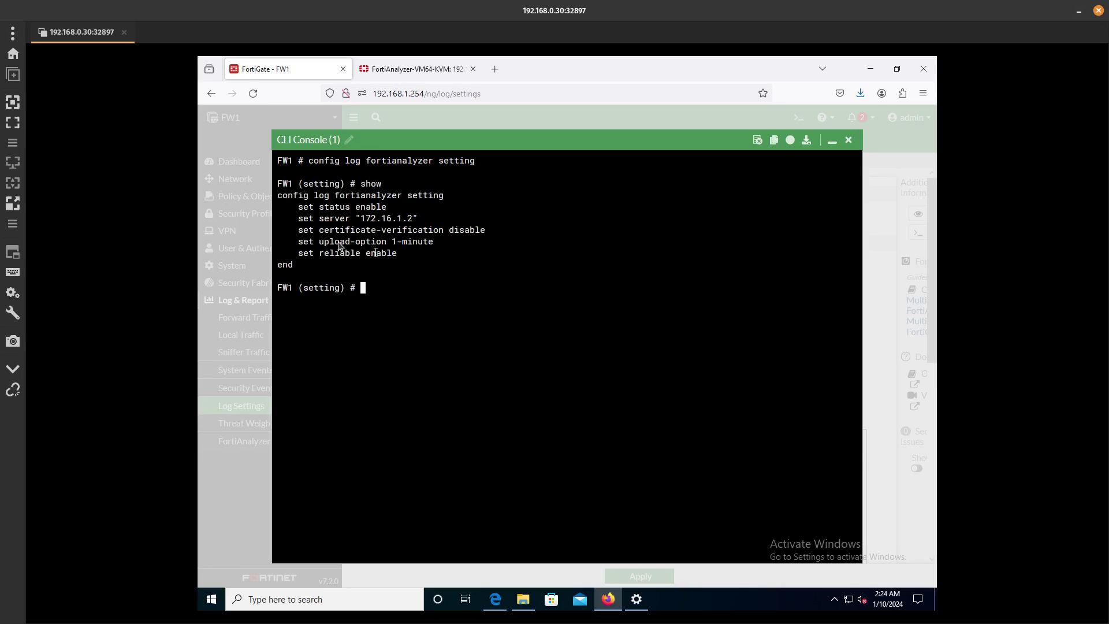
- Verify certificate verification disabled, 1-minute uploads and reliable enabled, then exit with 'end'
left_click_drag(299, 230, 496, 235)
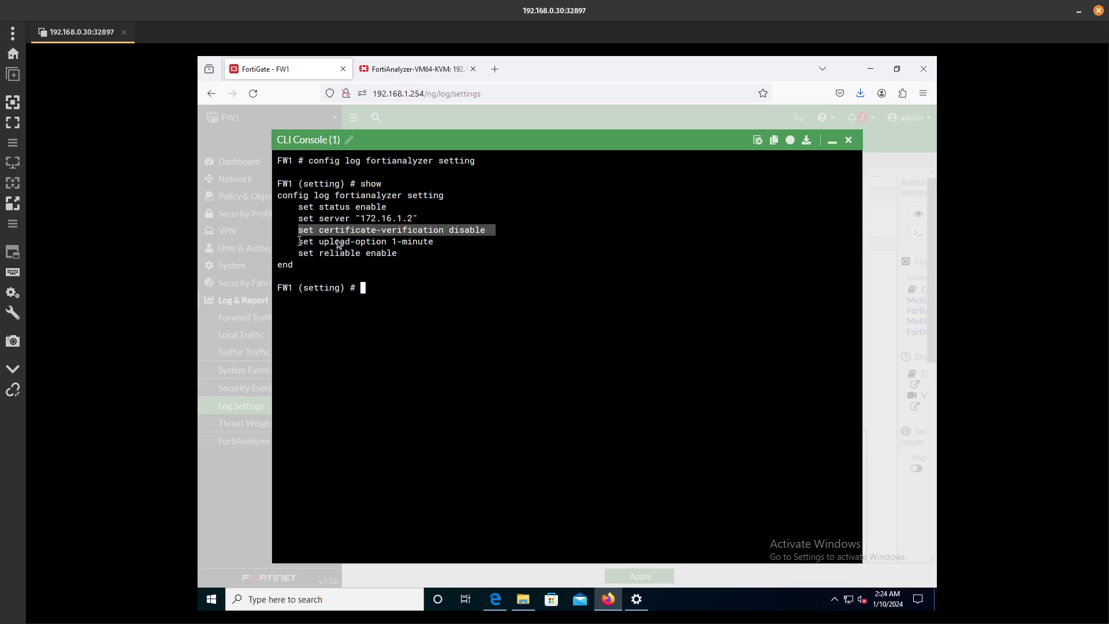
left_click_drag(299, 241, 435, 243)
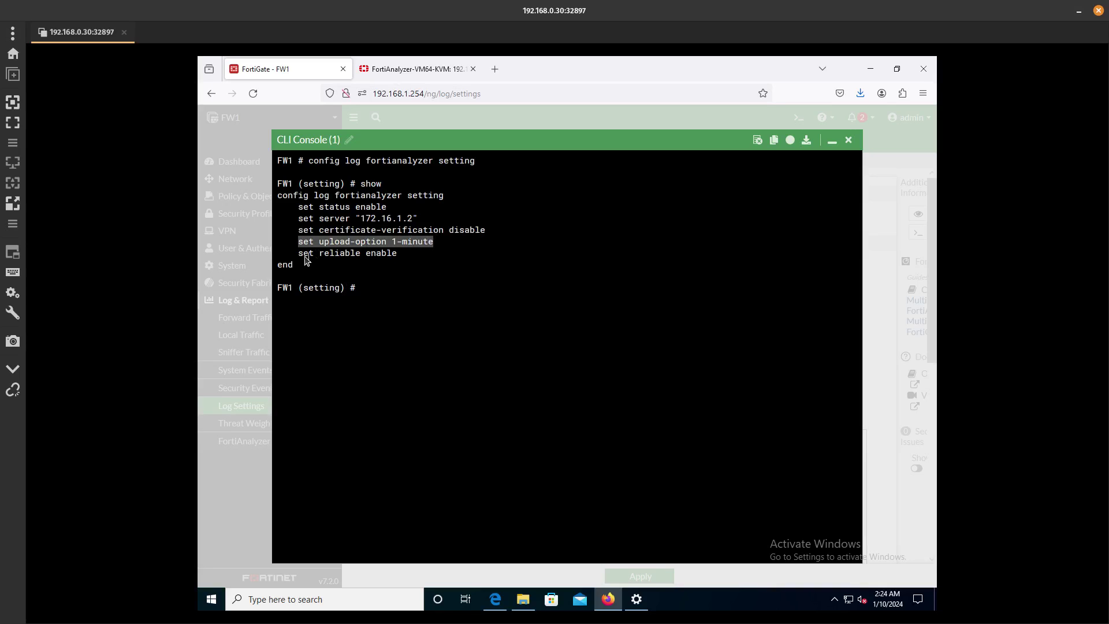
left_click_drag(299, 254, 402, 257)
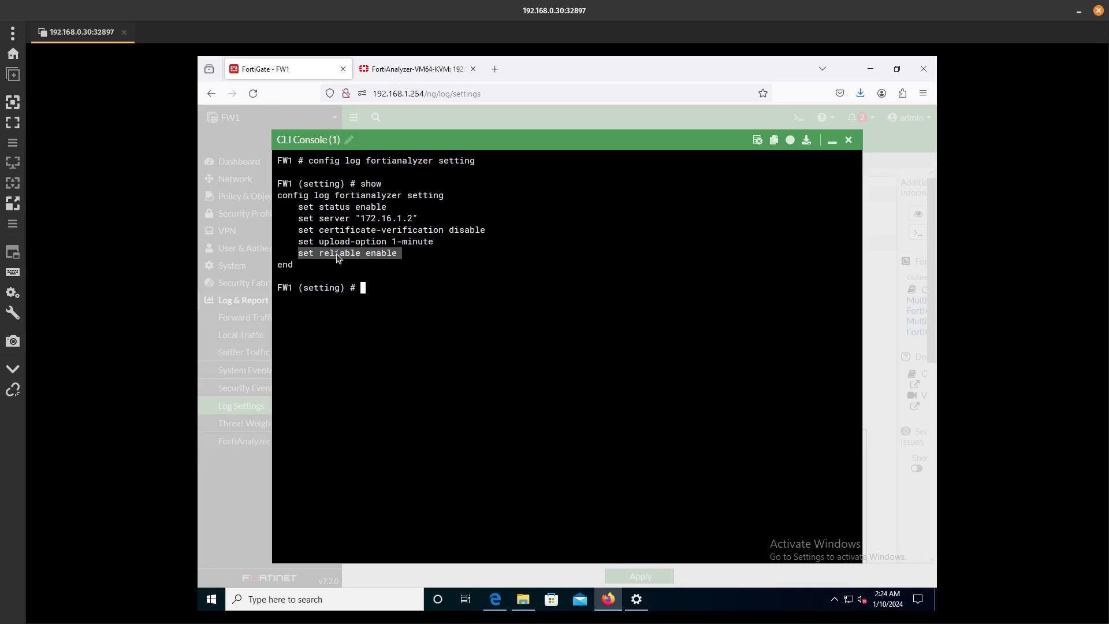
double_click(371, 255)
double_click(330, 255)
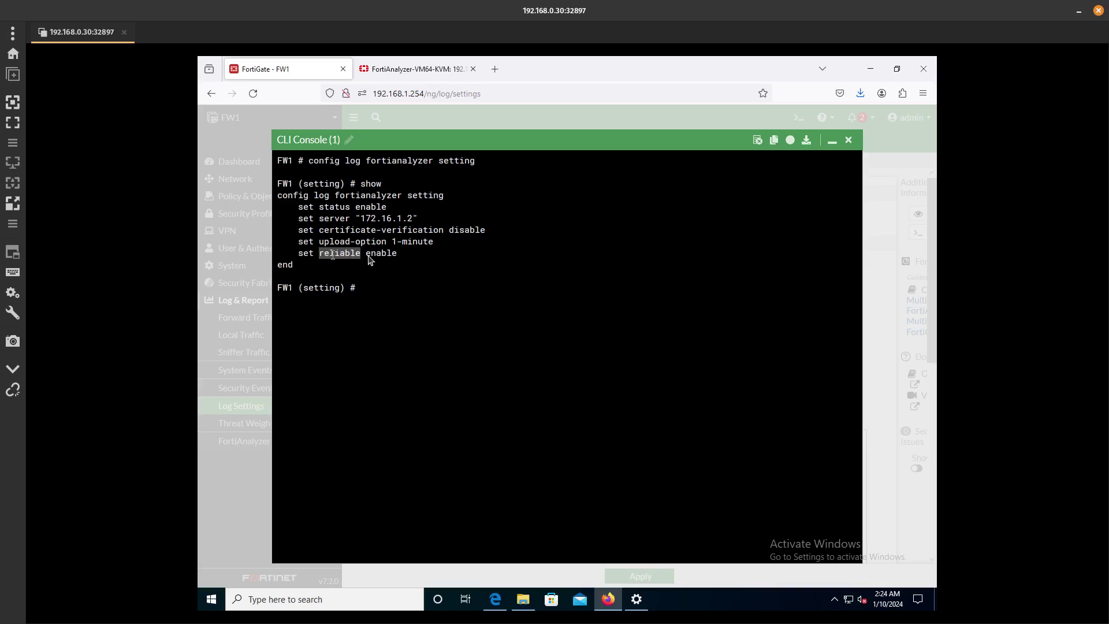
left_click_drag(367, 255, 494, 233)
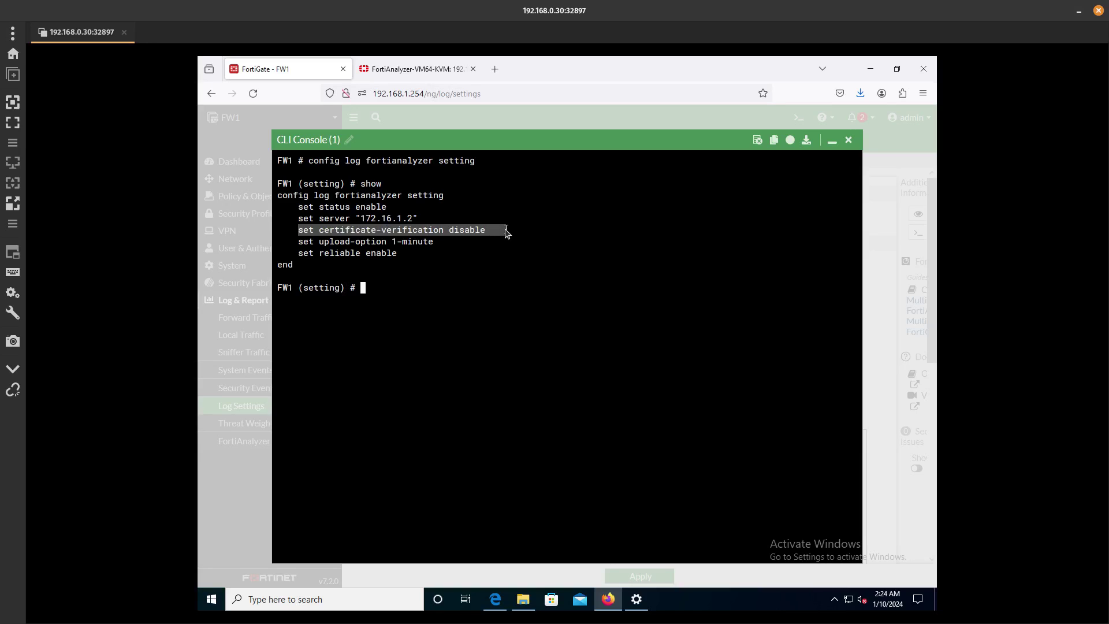
left_click(448, 257)
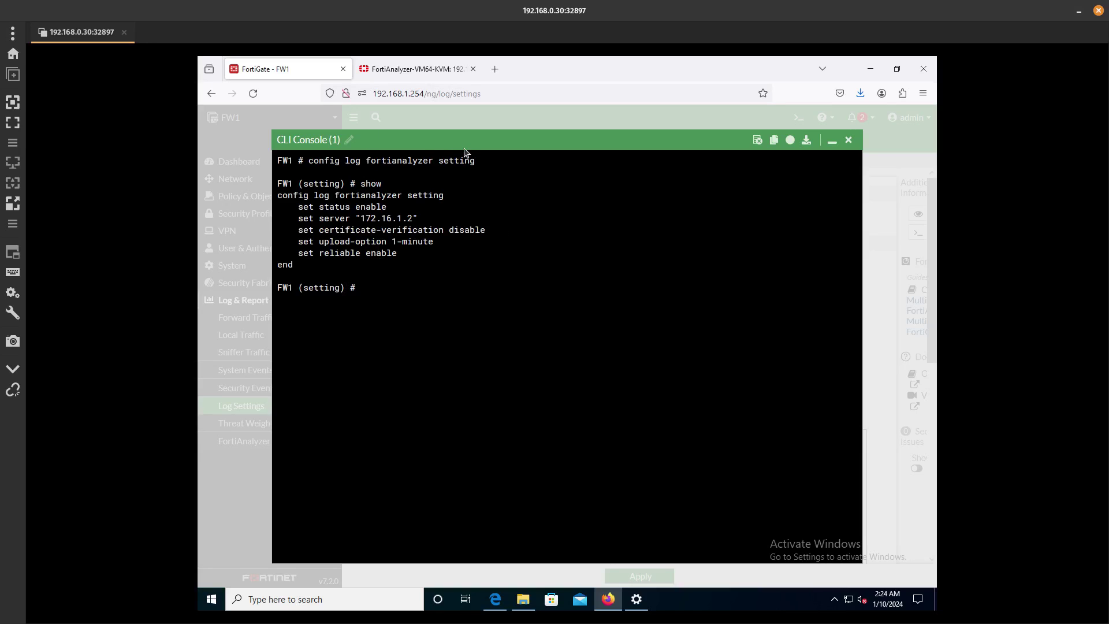
type("end")
key("Return")
- Close the console, reapply Log Settings, and select FW1 in FortiAnalyzer's Unauthorized Devices
left_click(848, 142)
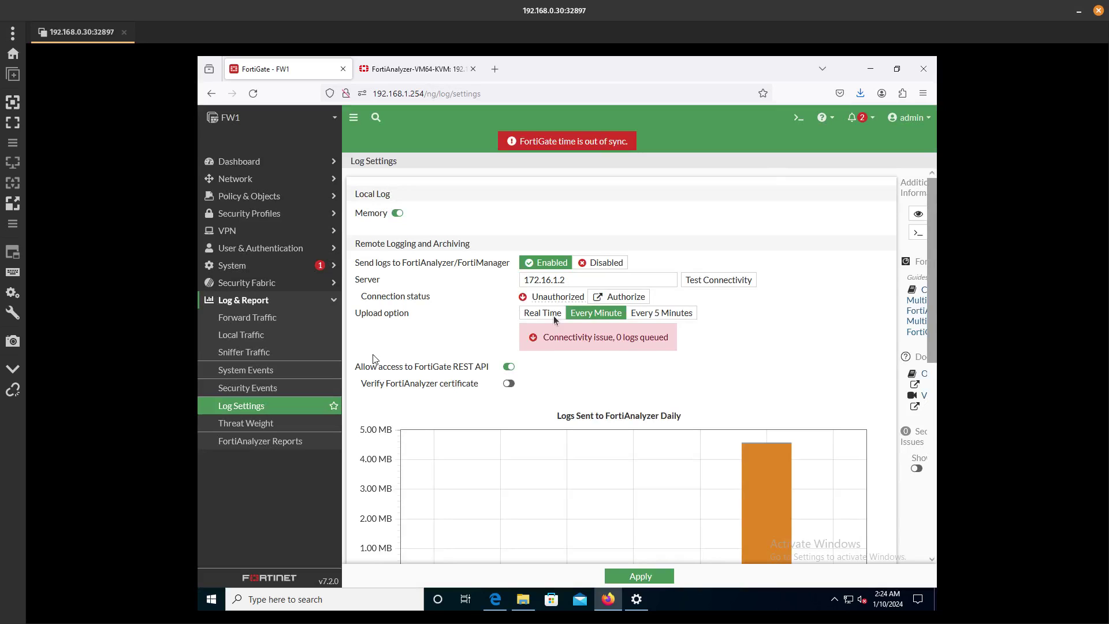
left_click(662, 572)
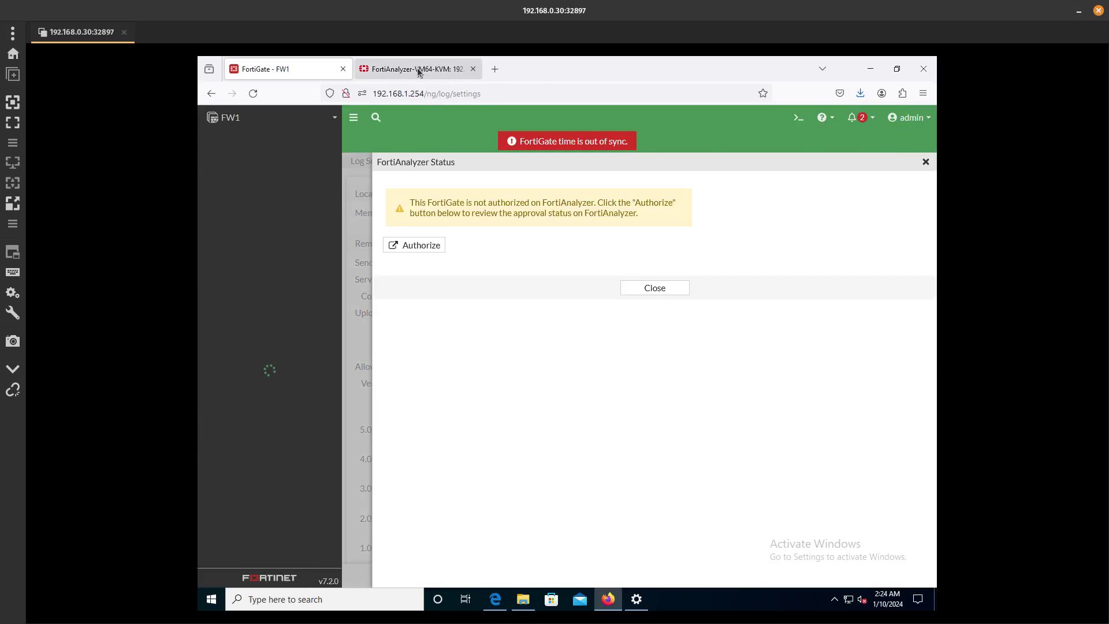
left_click(420, 70)
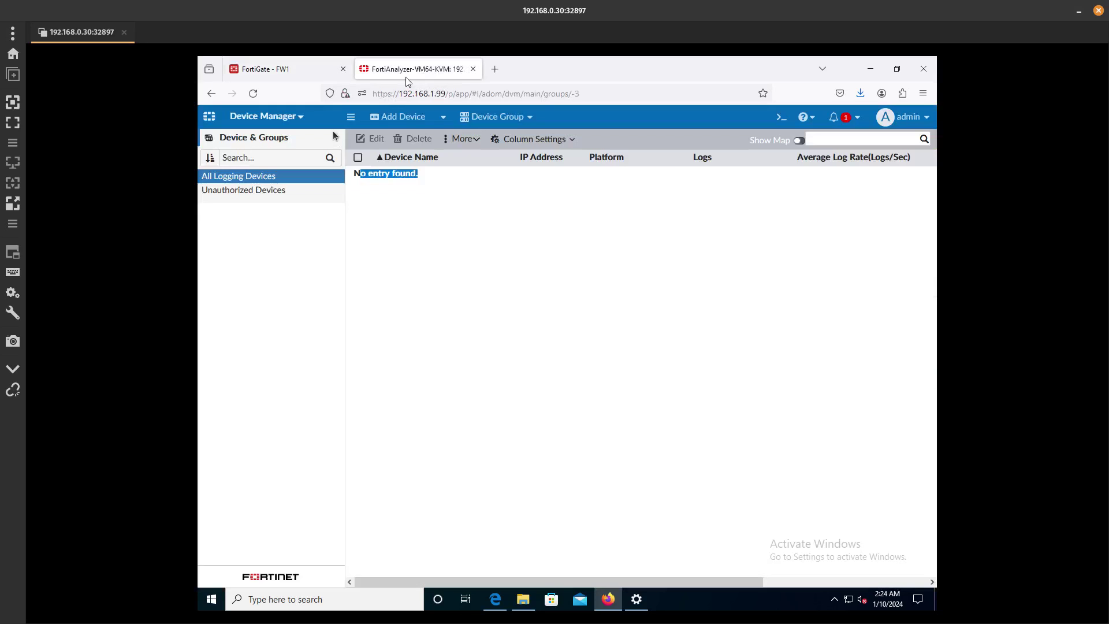
left_click(247, 195)
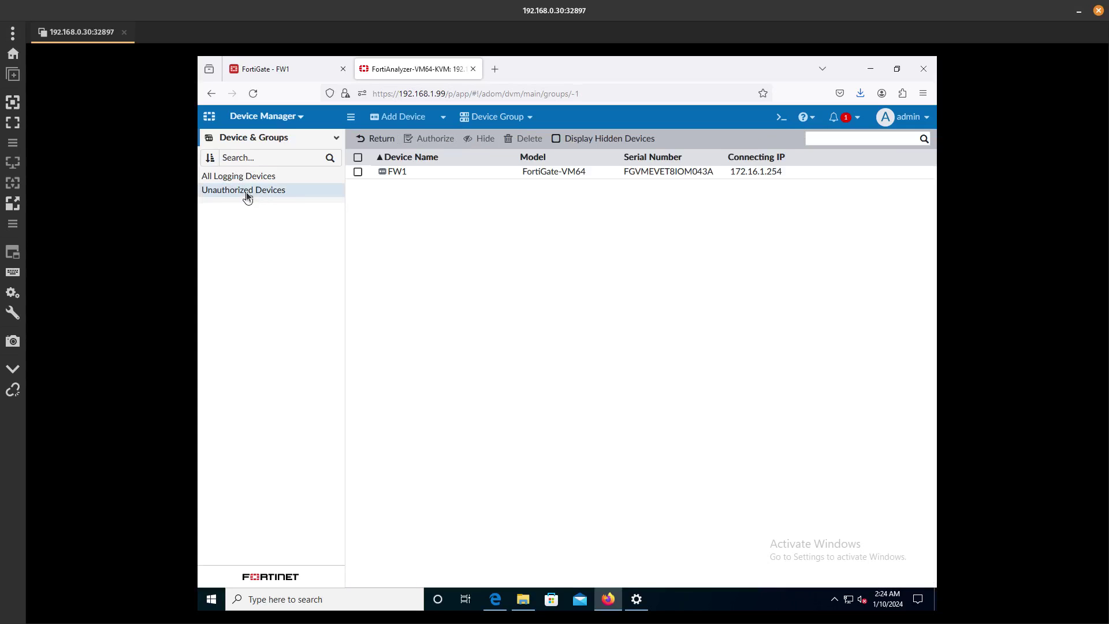
left_click(481, 171)
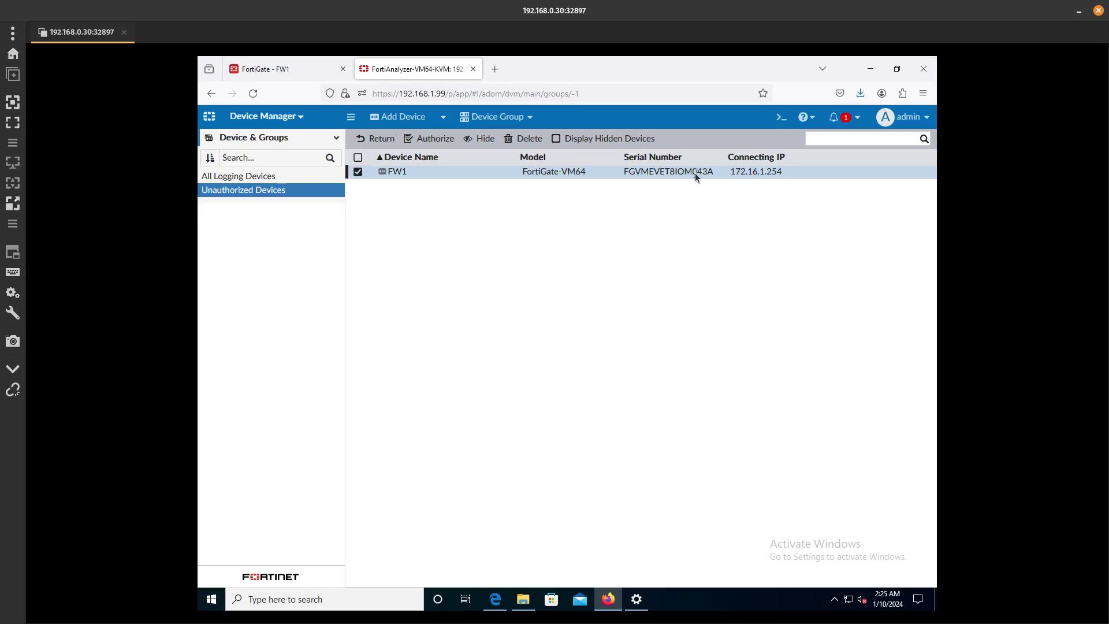
- Dismiss FortiGate's FortiAnalyzer status notice and open FW1's Dashboard > Status page
left_click(297, 68)
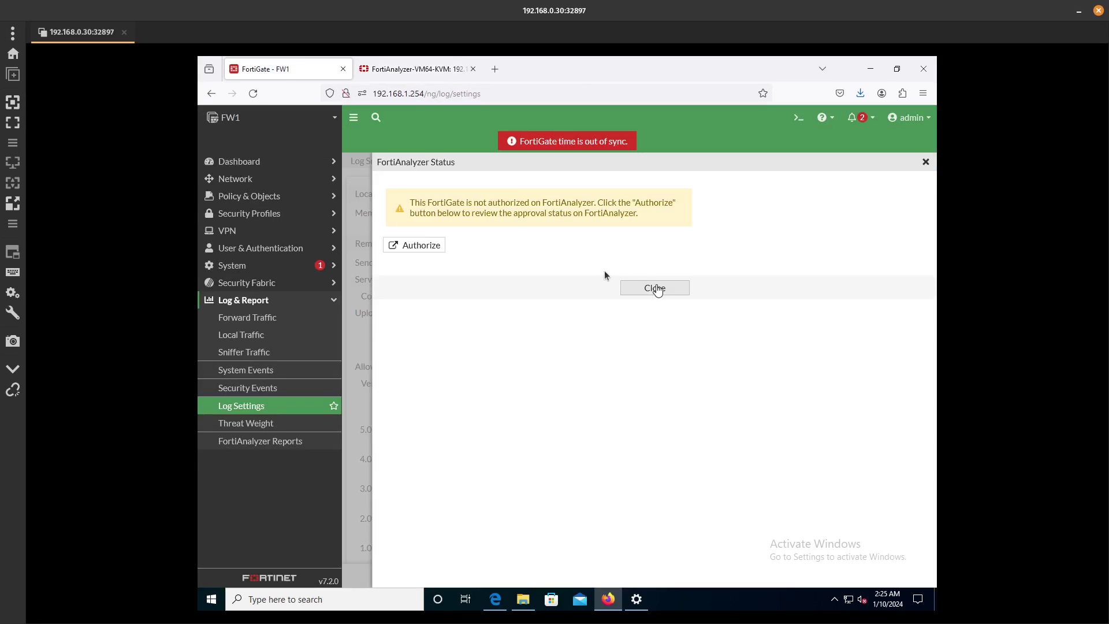
left_click(655, 288)
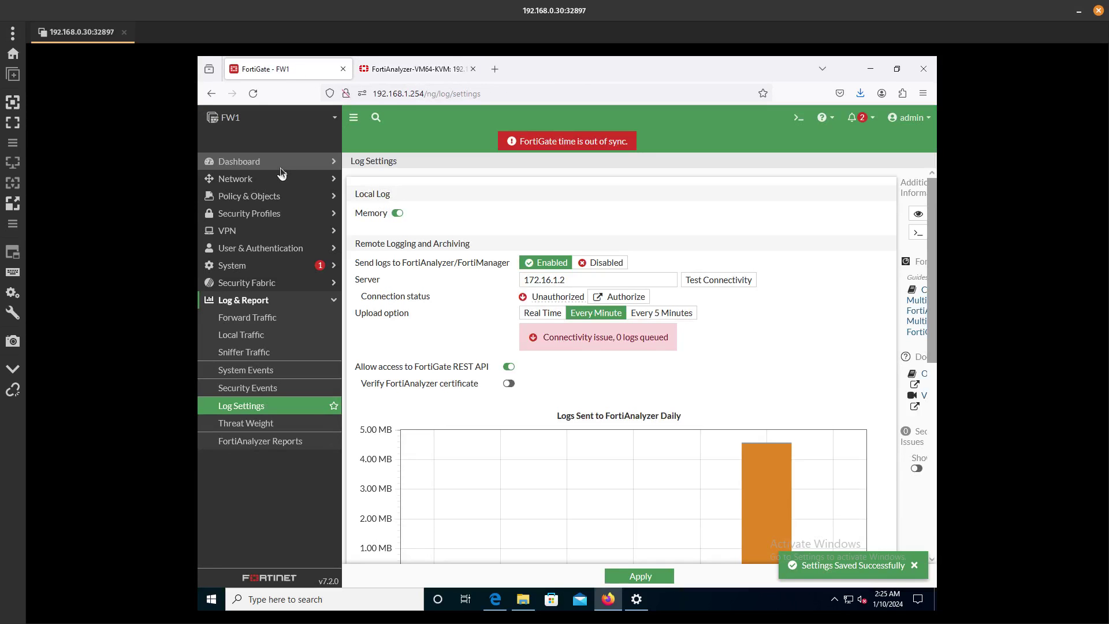
left_click(277, 166)
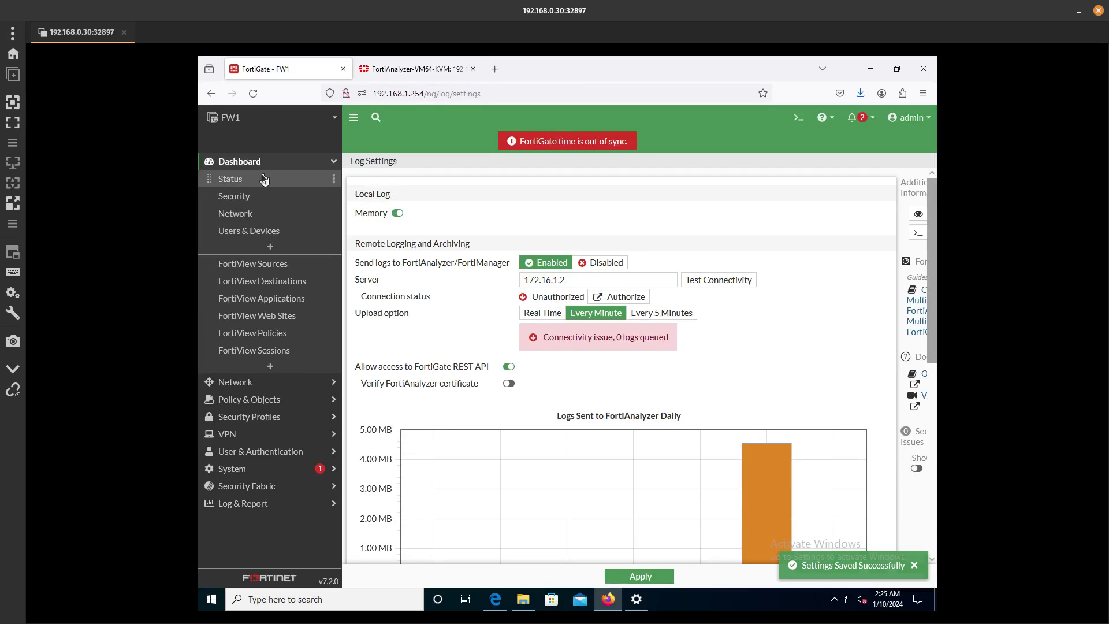
left_click(260, 180)
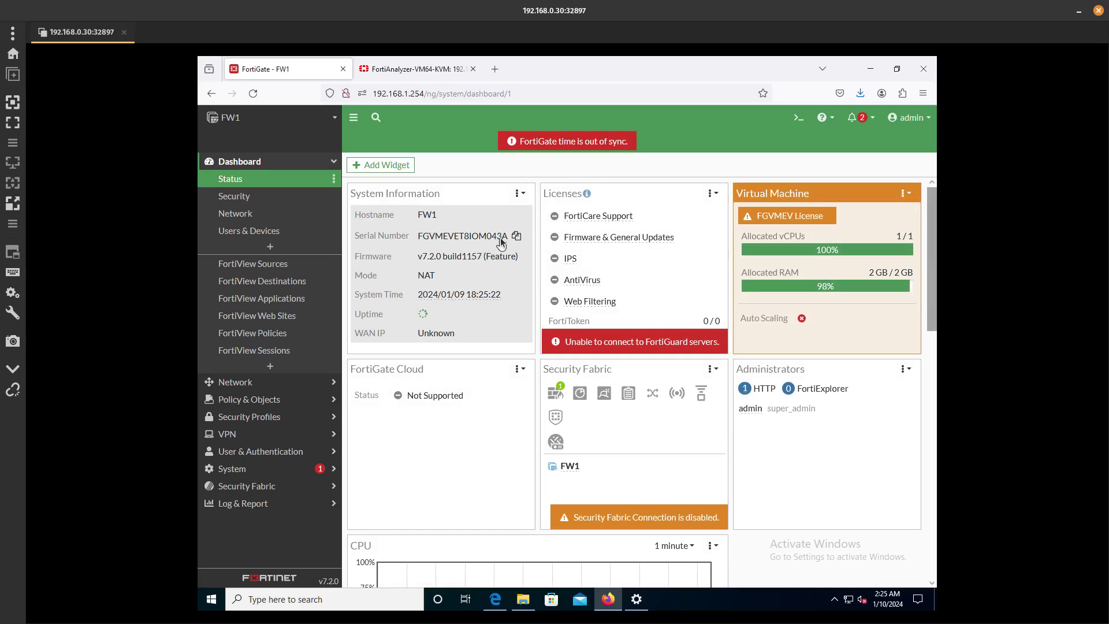
- Authorize FW1 in FortiAnalyzer under its existing name FW1
left_click(399, 73)
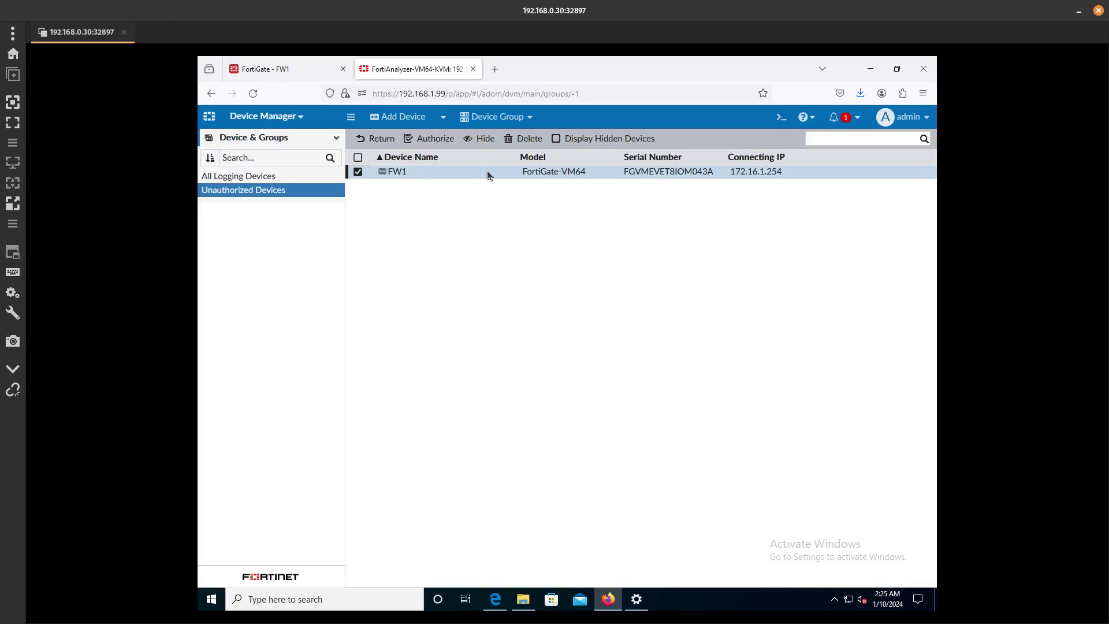
left_click(411, 139)
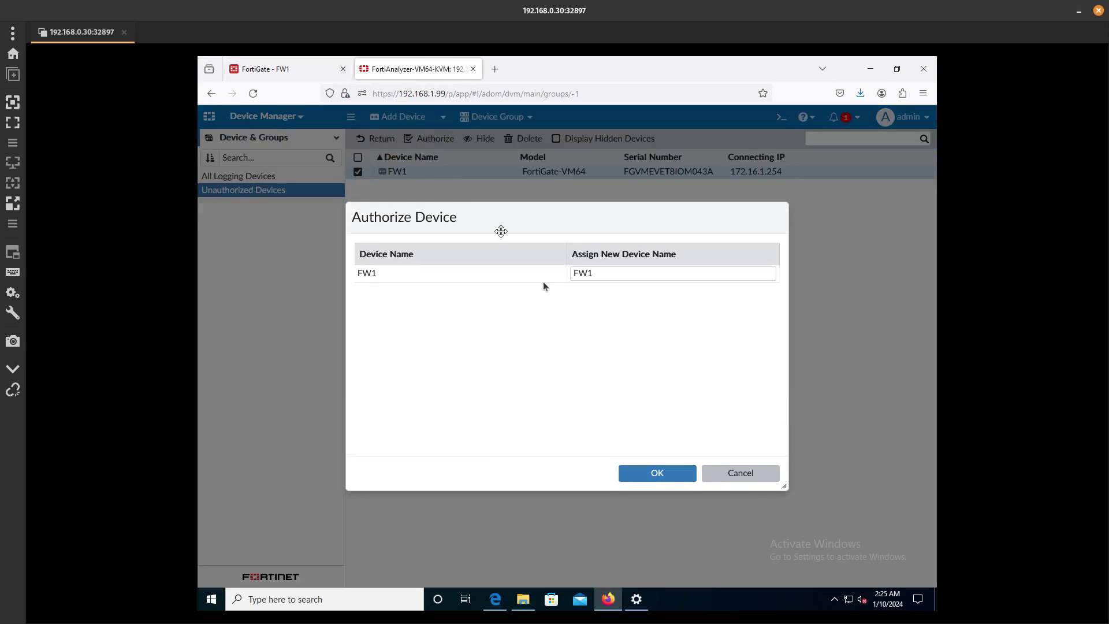
left_click(663, 477)
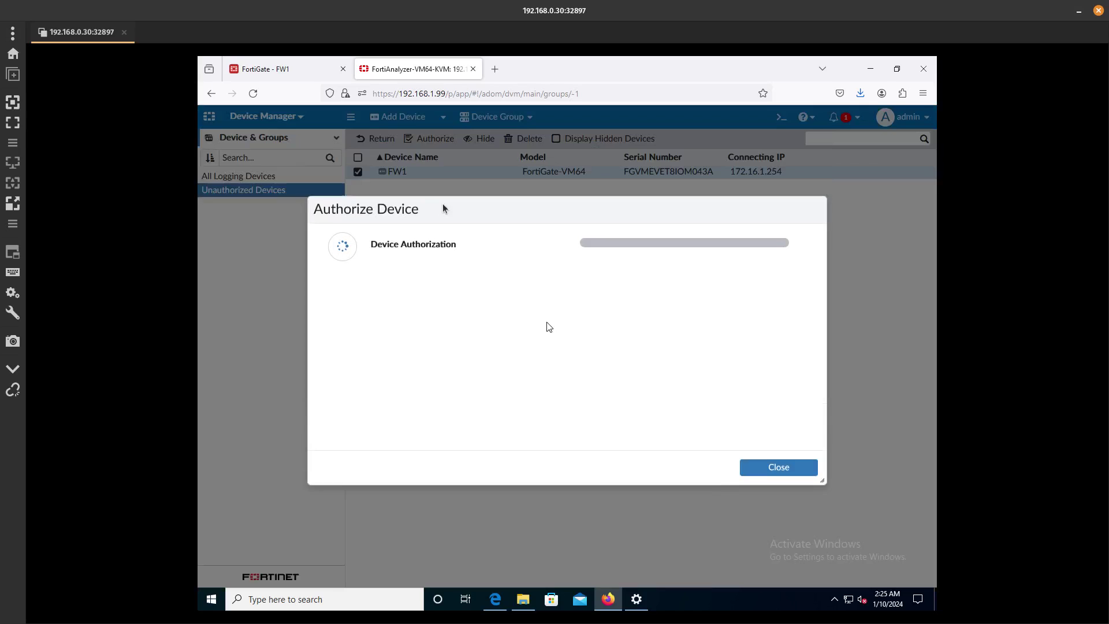
left_click(301, 73)
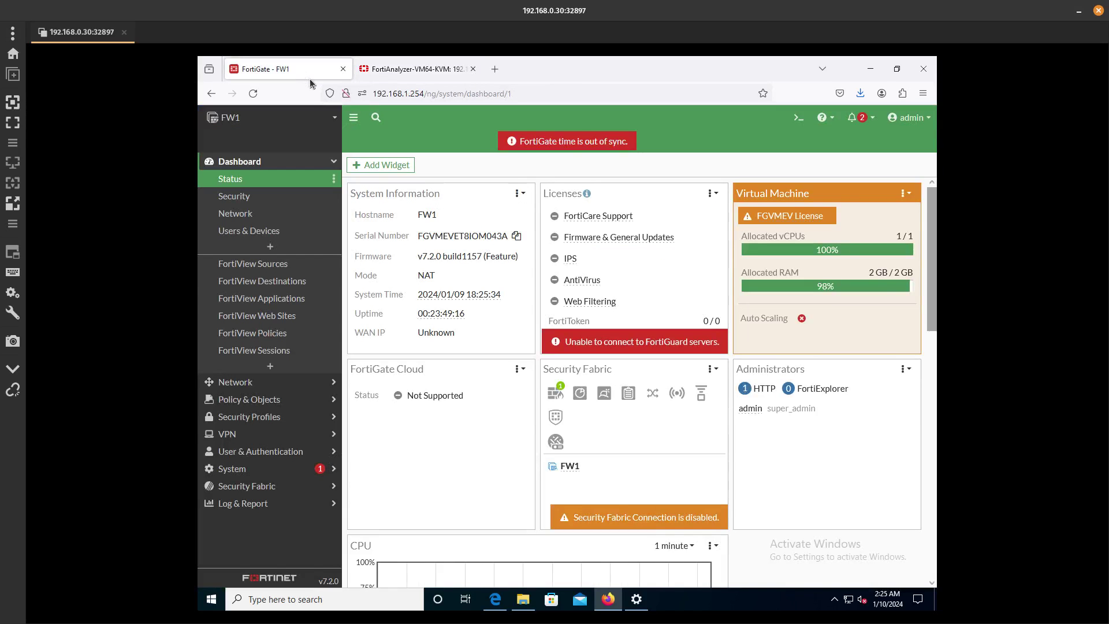
left_click(372, 69)
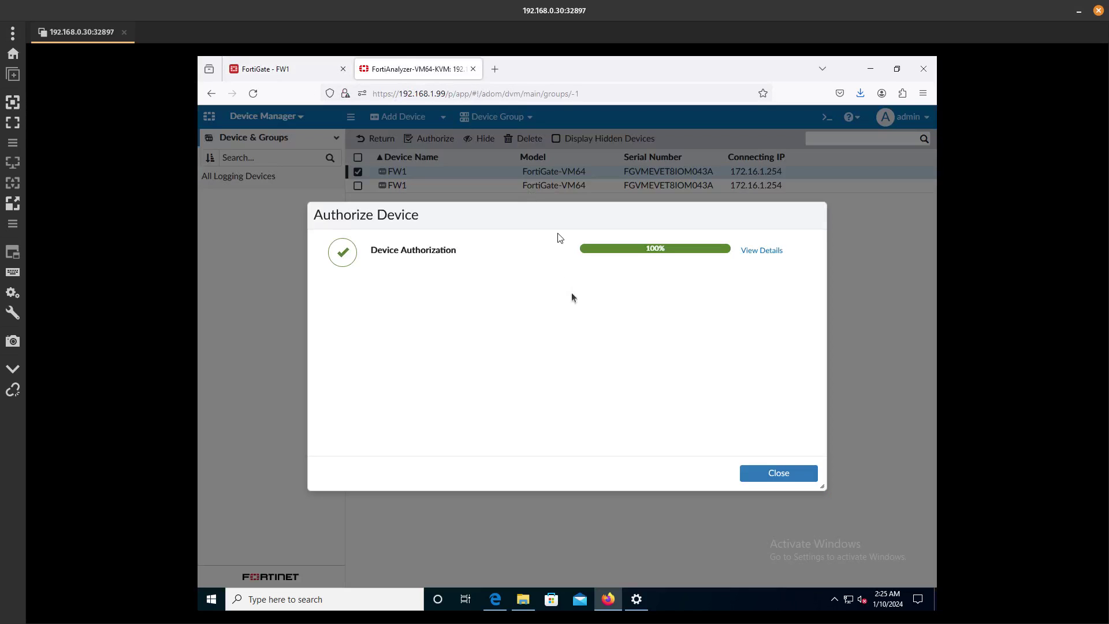
left_click(795, 474)
- Verify FW1 under All Logging Devices at 172.16.1.254 with Real Time logs
left_click(265, 179)
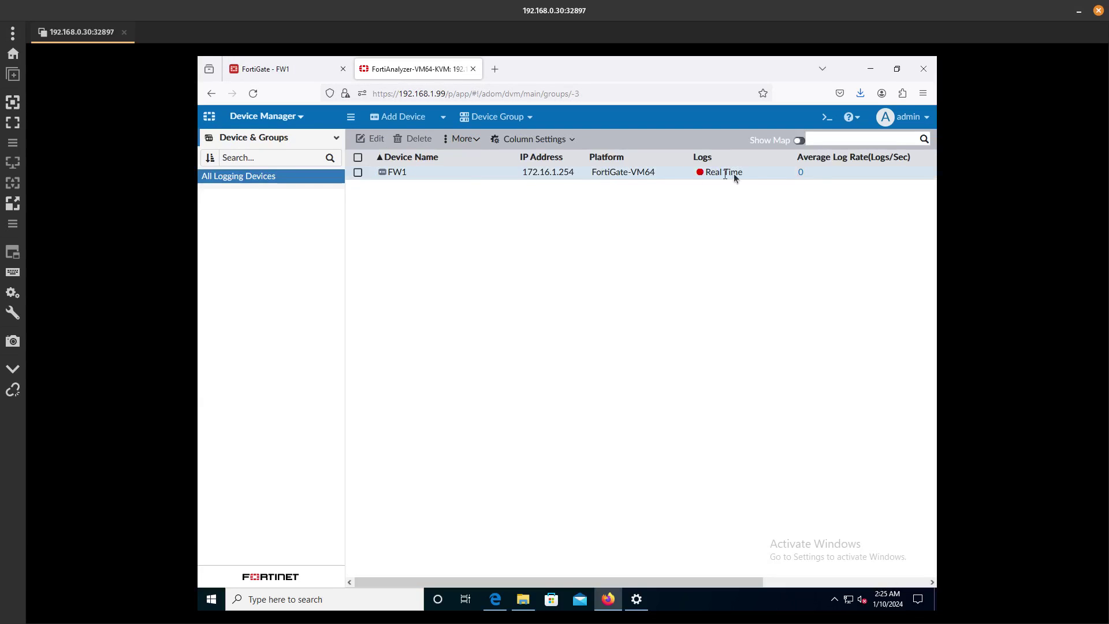
left_click_drag(744, 173, 708, 174)
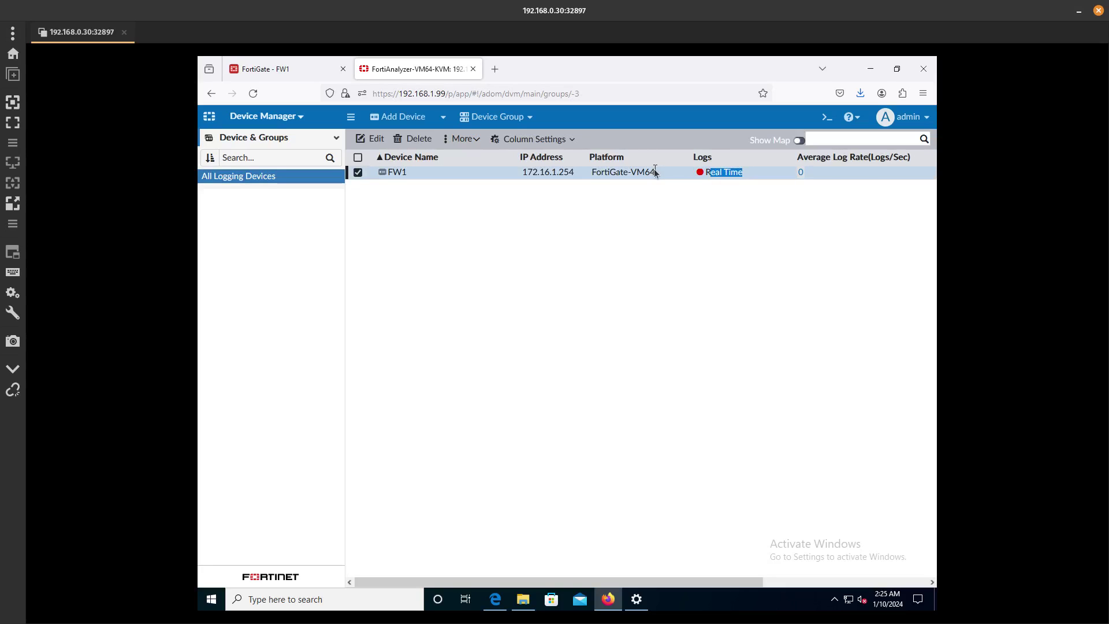
double_click(572, 173)
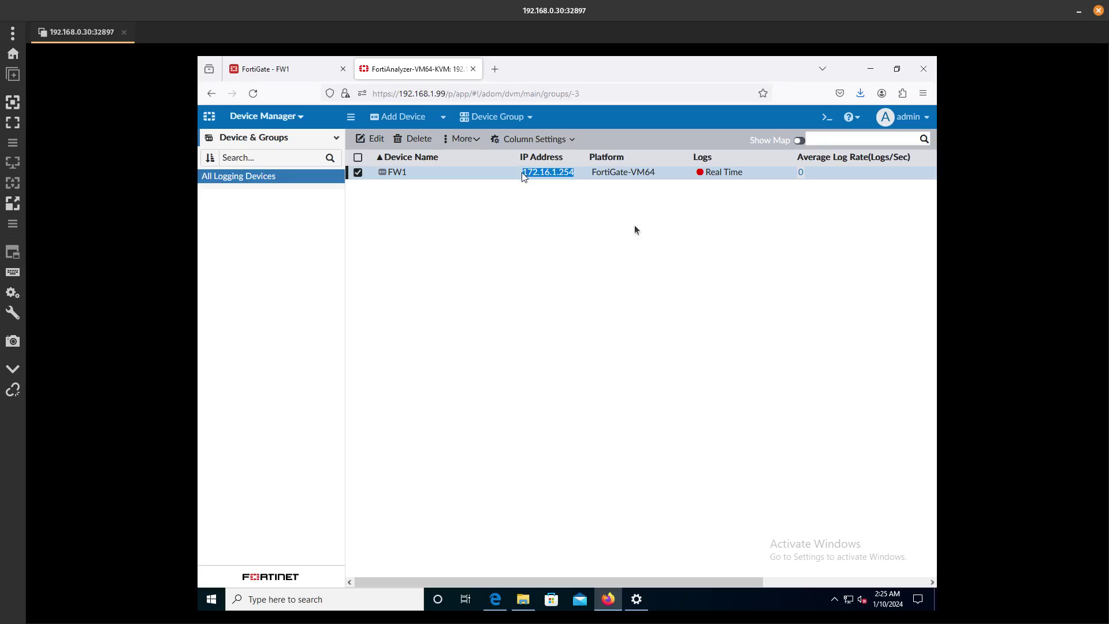
left_click(706, 232)
- Check port2 (Log Access) is 172.16.1.2 in FortiAnalyzer's System Settings > Network
left_click(284, 123)
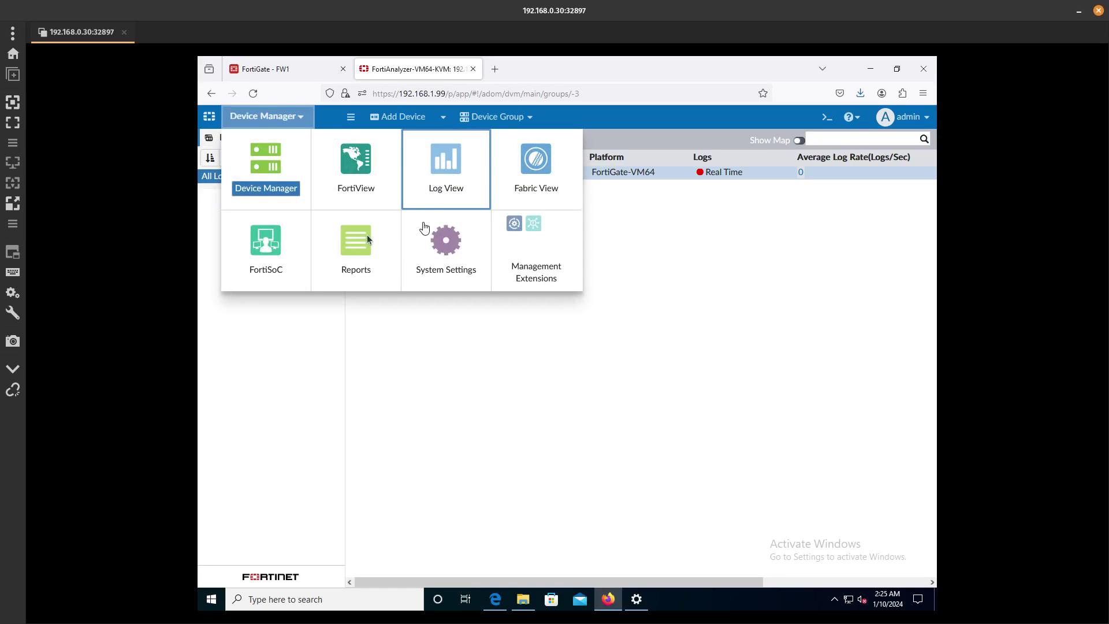
left_click(417, 247)
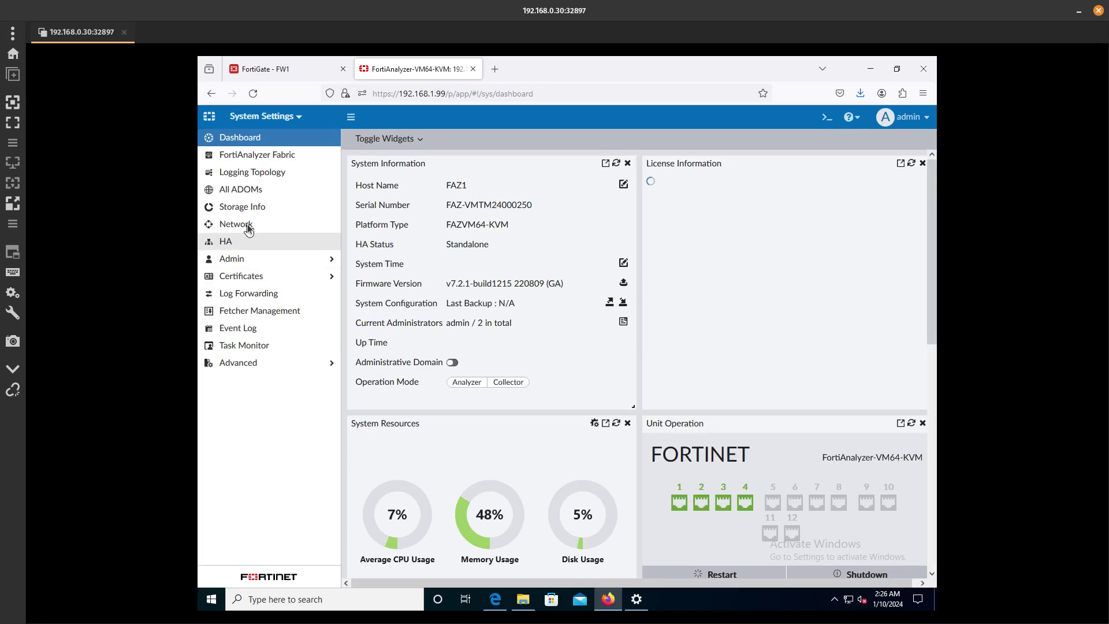
left_click(247, 227)
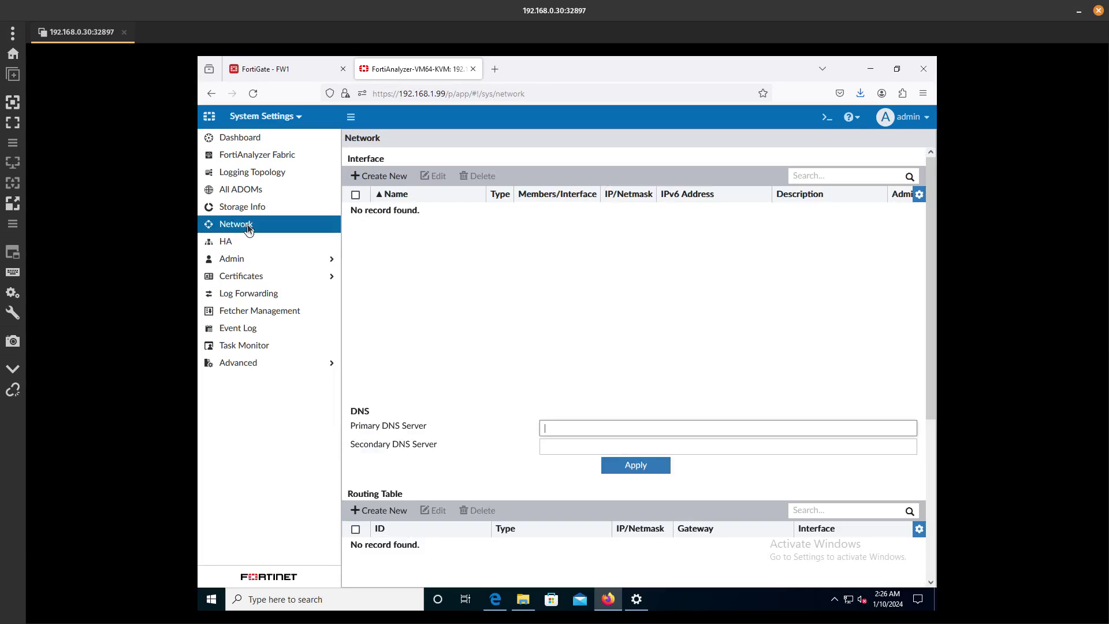
left_click(419, 230)
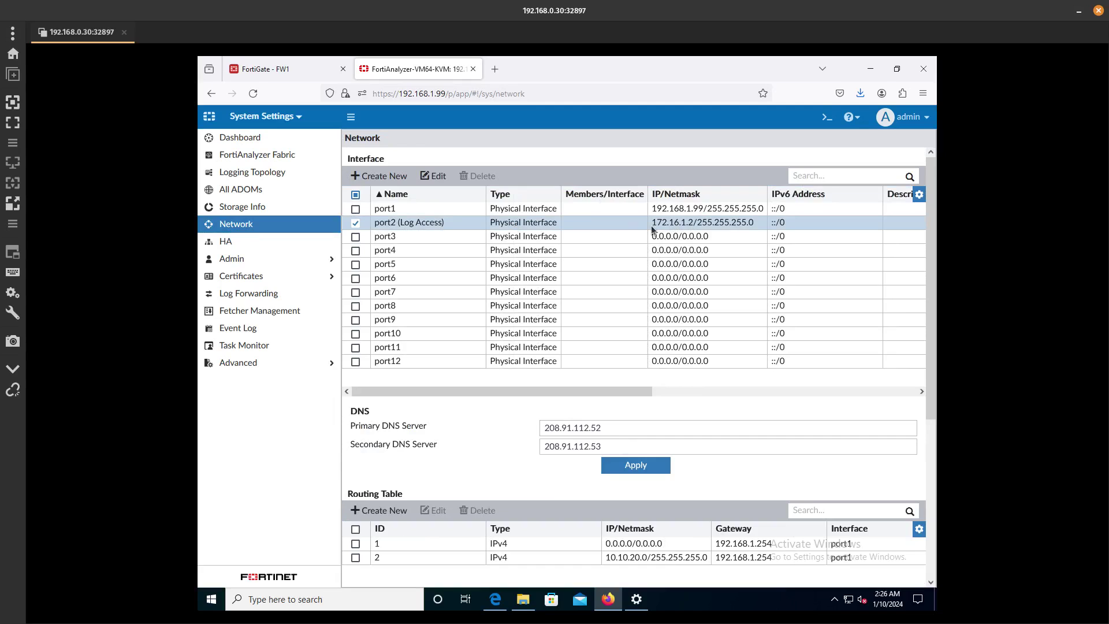
left_click_drag(652, 223, 707, 223)
- Return to Device Manager, select FW1, then go back to the FortiGate FW1 tab
left_click(282, 118)
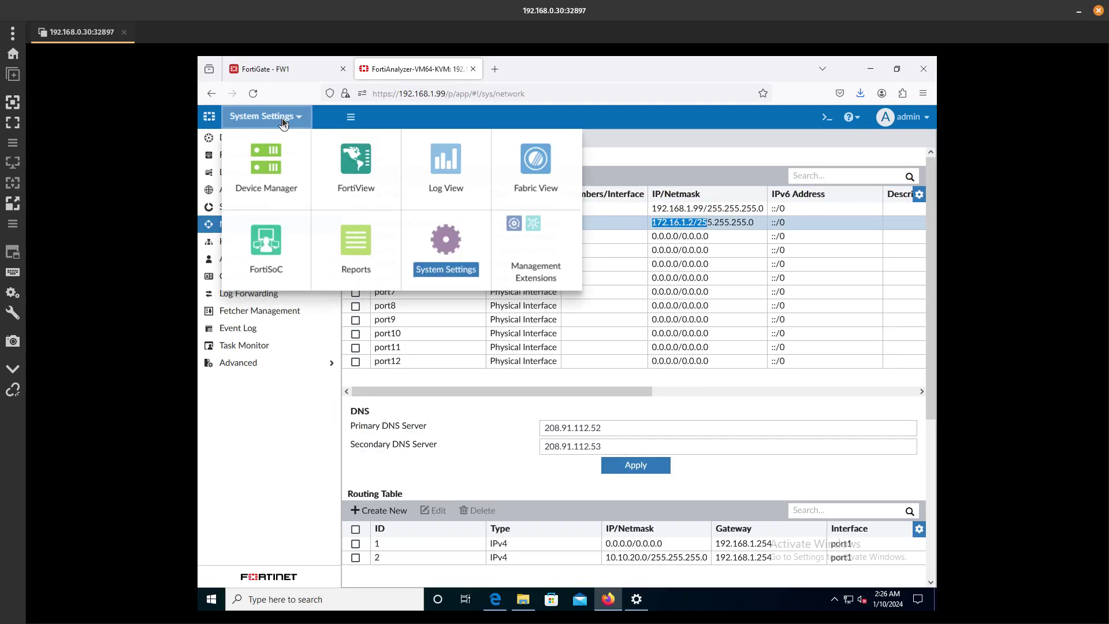
left_click(279, 152)
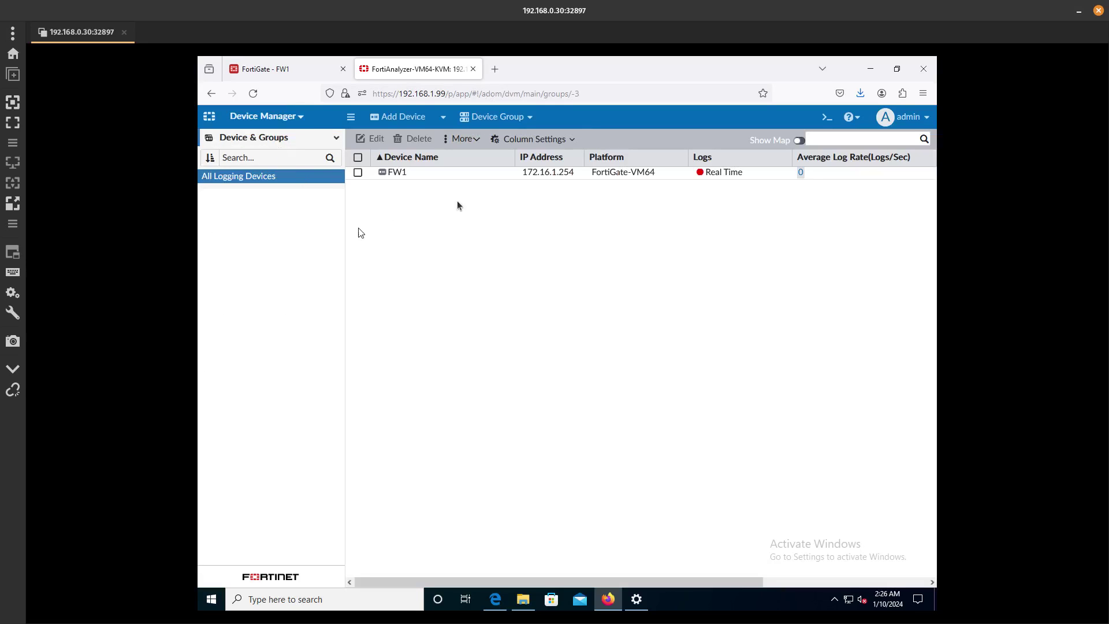
left_click(452, 174)
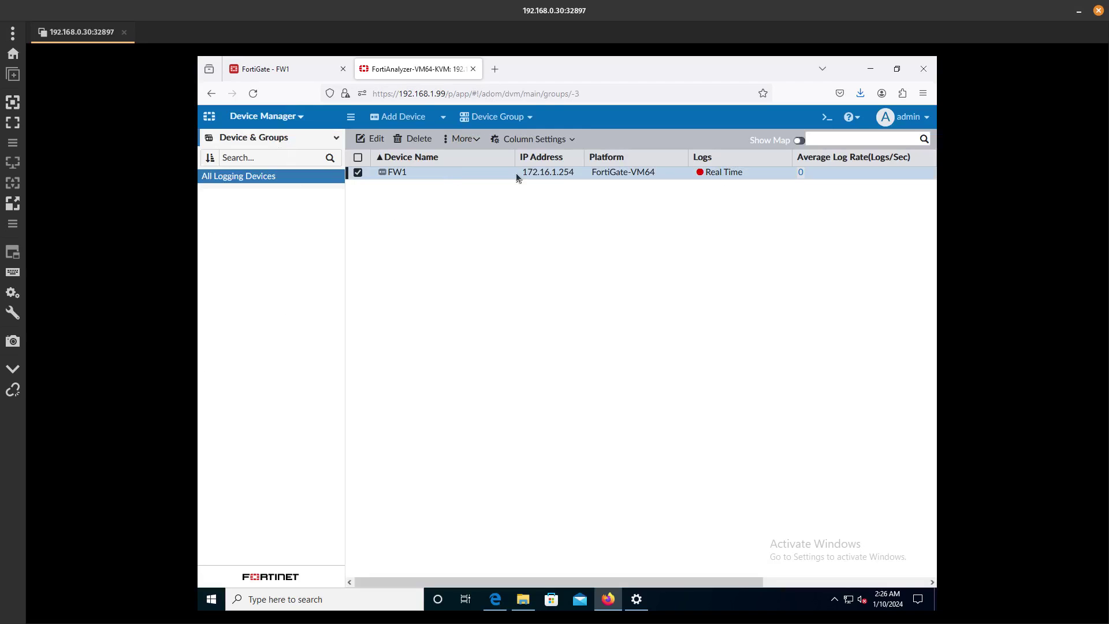
left_click(549, 243)
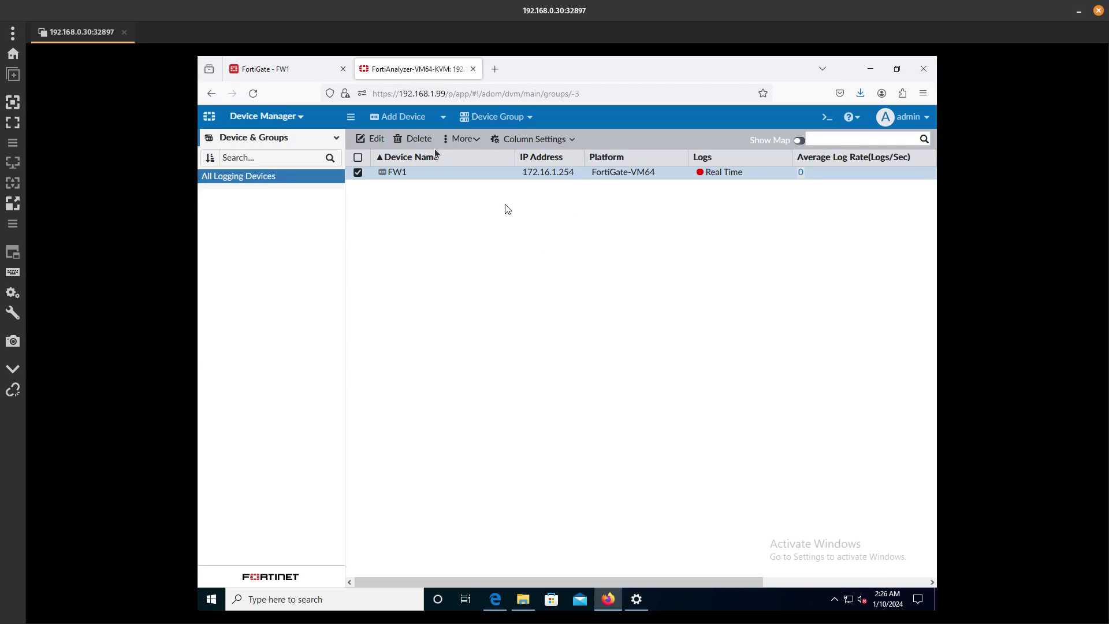
left_click(294, 68)
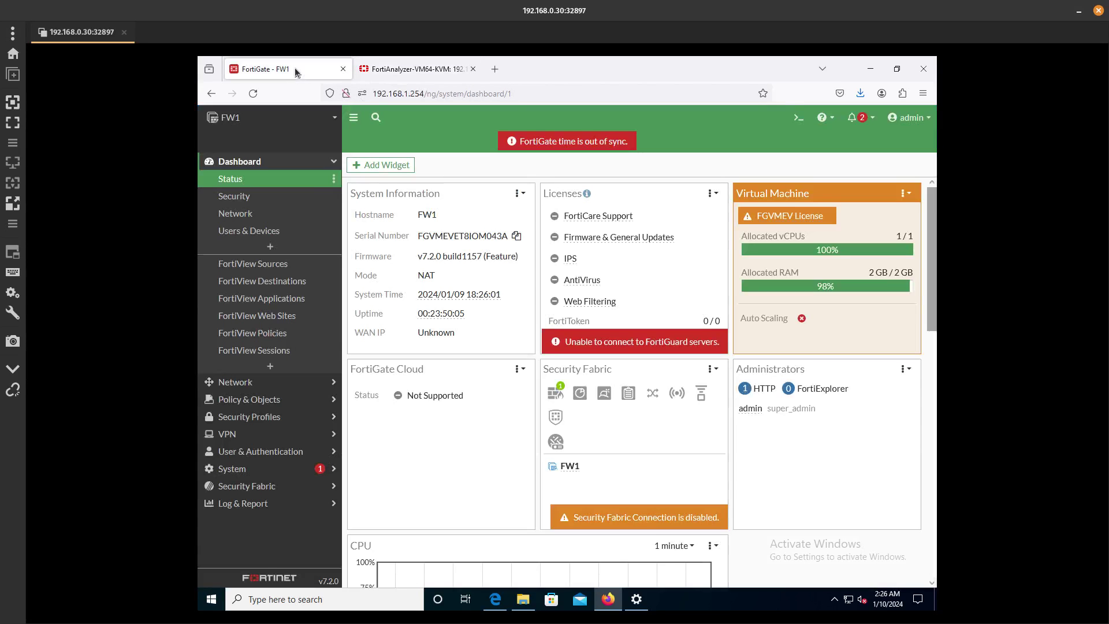
left_click(270, 504)
left_click(264, 408)
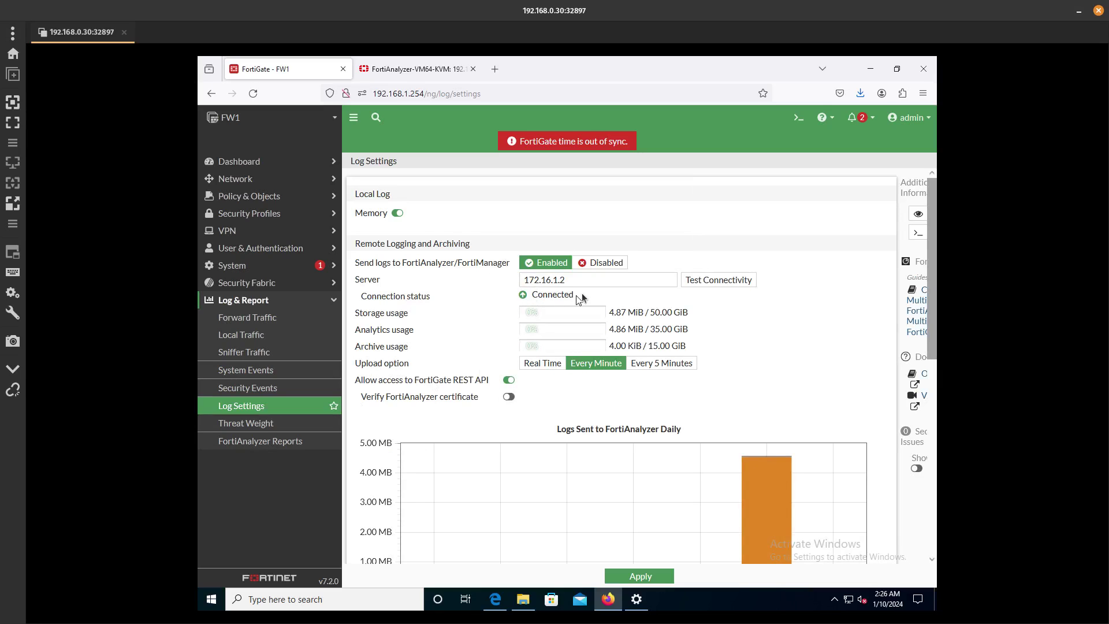
left_click_drag(581, 294, 538, 294)
left_click_drag(700, 317, 607, 318)
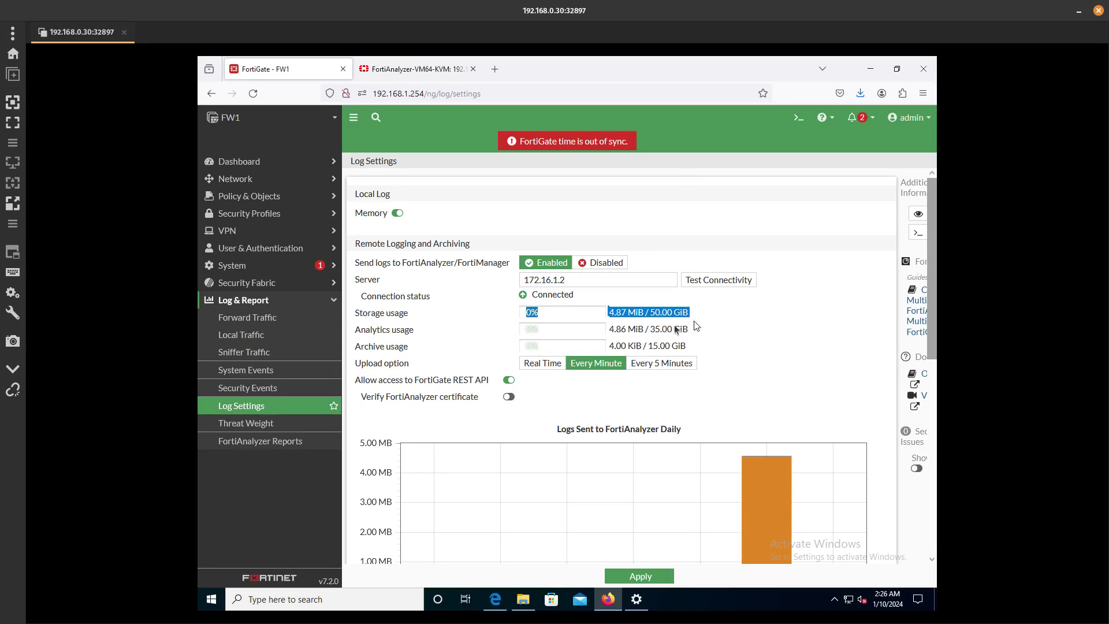
left_click(662, 328)
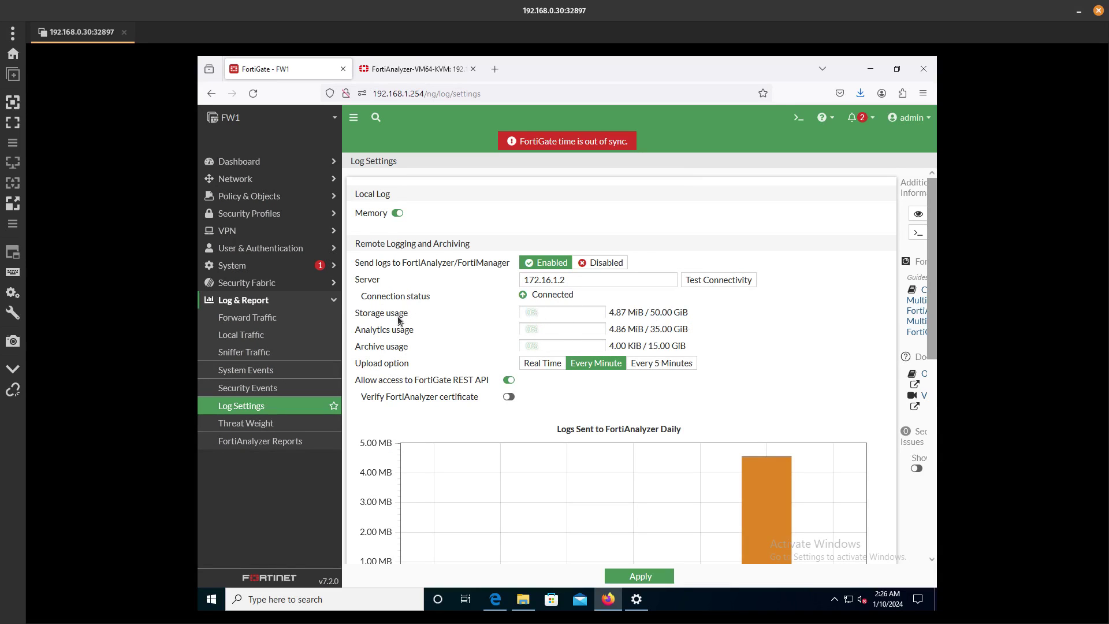
scroll(399, 321, "down", 2)
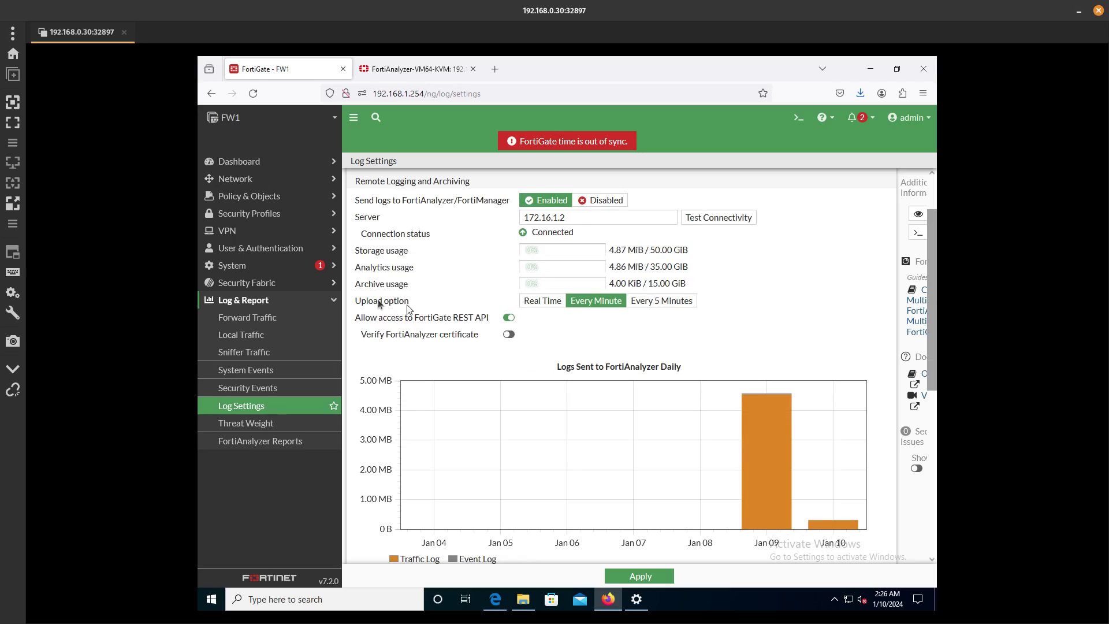
left_click_drag(369, 300, 601, 303)
scroll(579, 358, "down", 4)
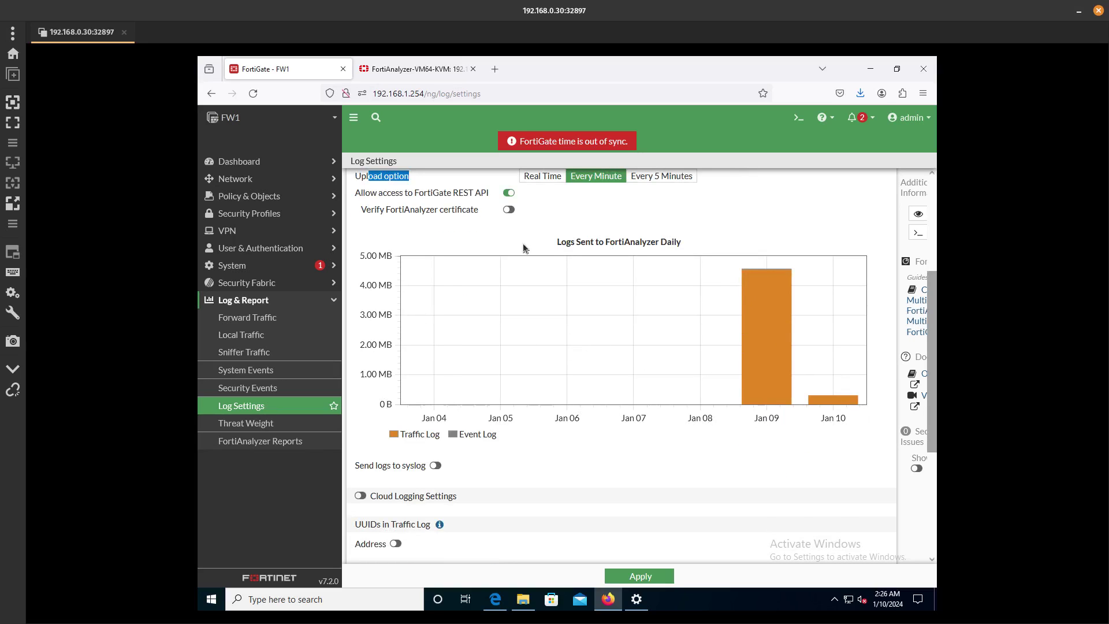
scroll(569, 248, "down", 4)
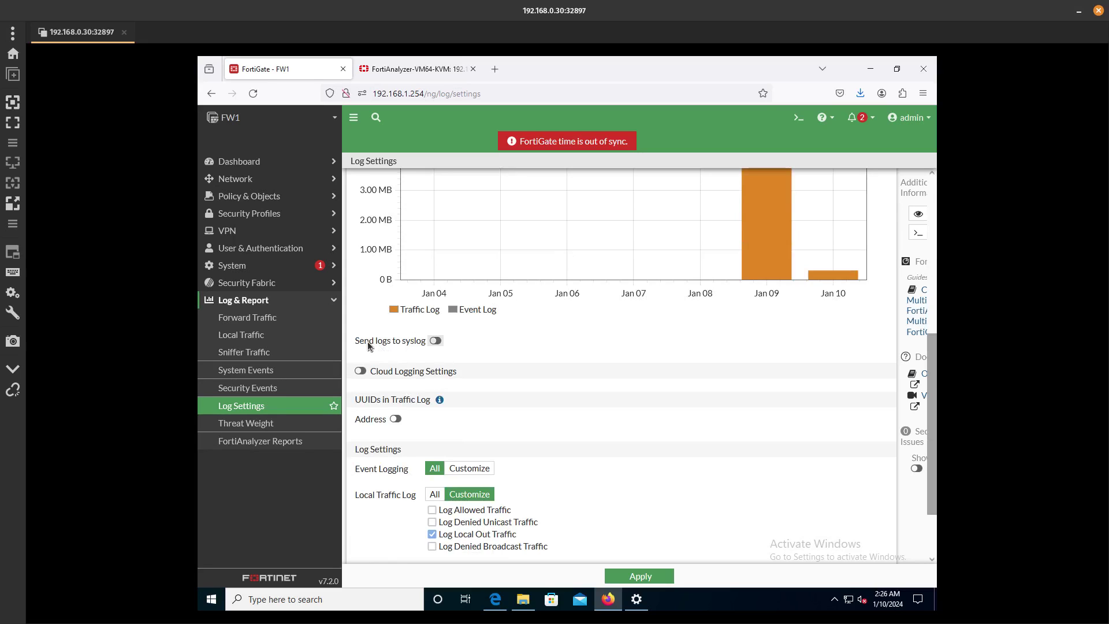
- Keep syslog off, set Local Traffic Log to All, and apply the log settings
left_click(436, 341)
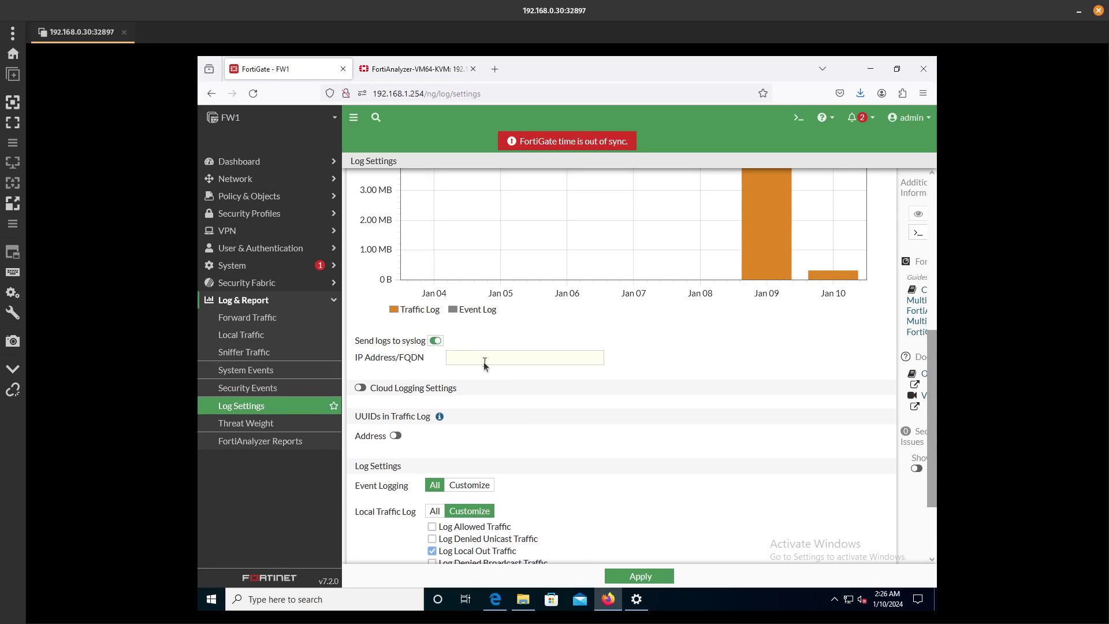
left_click(435, 340)
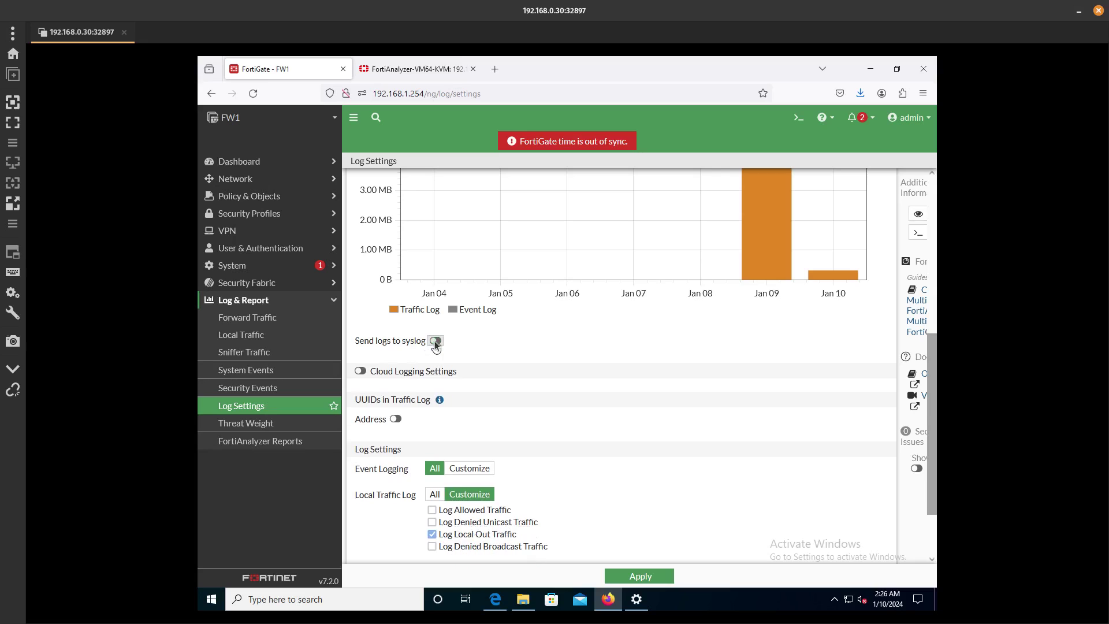
scroll(435, 341, "down", 2)
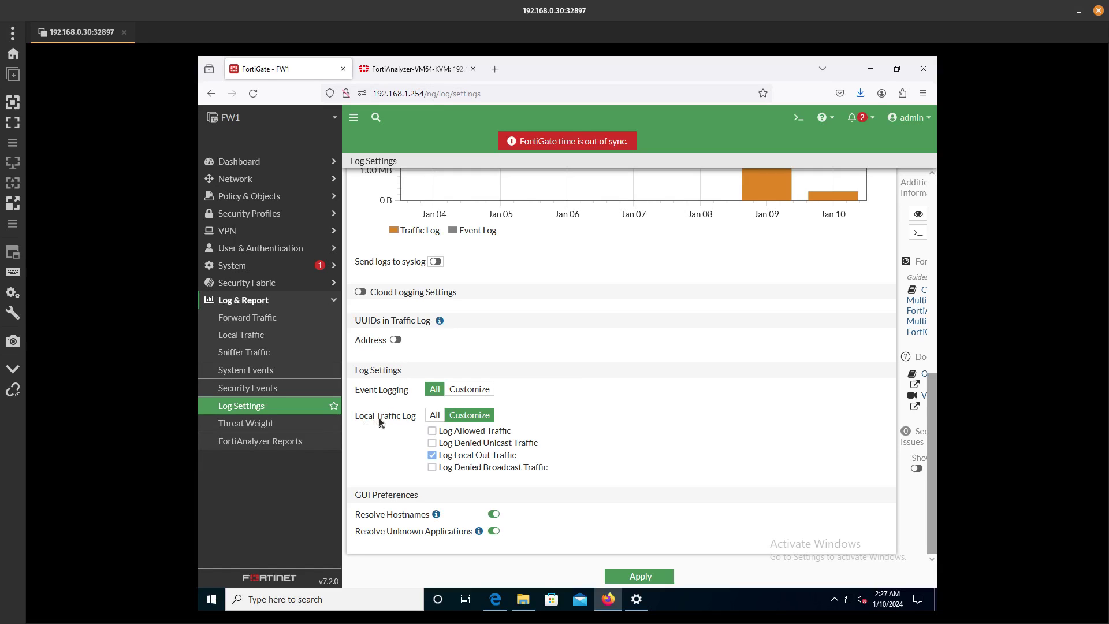
left_click(432, 416)
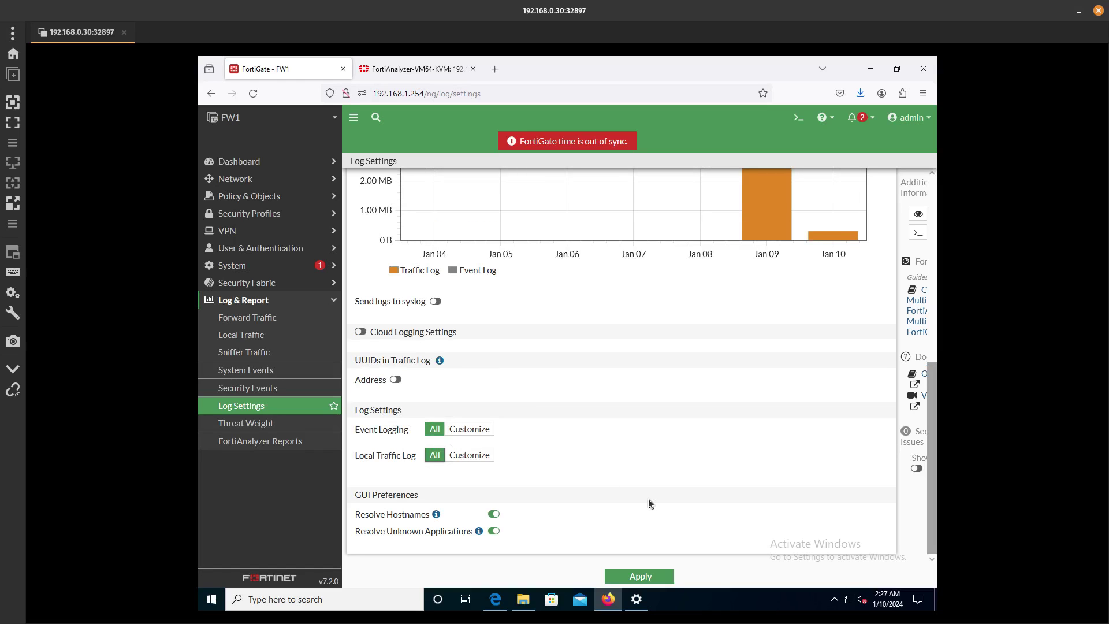
scroll(649, 498, "up", 4)
scroll(649, 498, "up", 2)
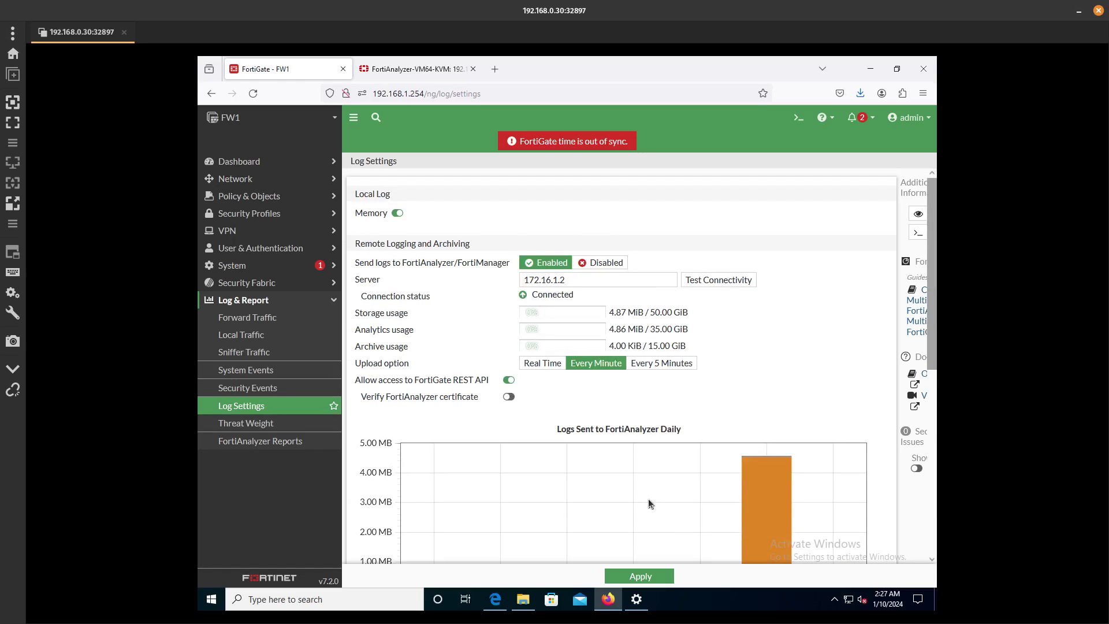
left_click(664, 580)
- Review FortiAnalyzer storage usage: analytics 4.86 MiB of 35.00 GiB
left_click_drag(608, 316, 636, 319)
left_click(723, 322)
left_click_drag(693, 316, 636, 316)
left_click(264, 283)
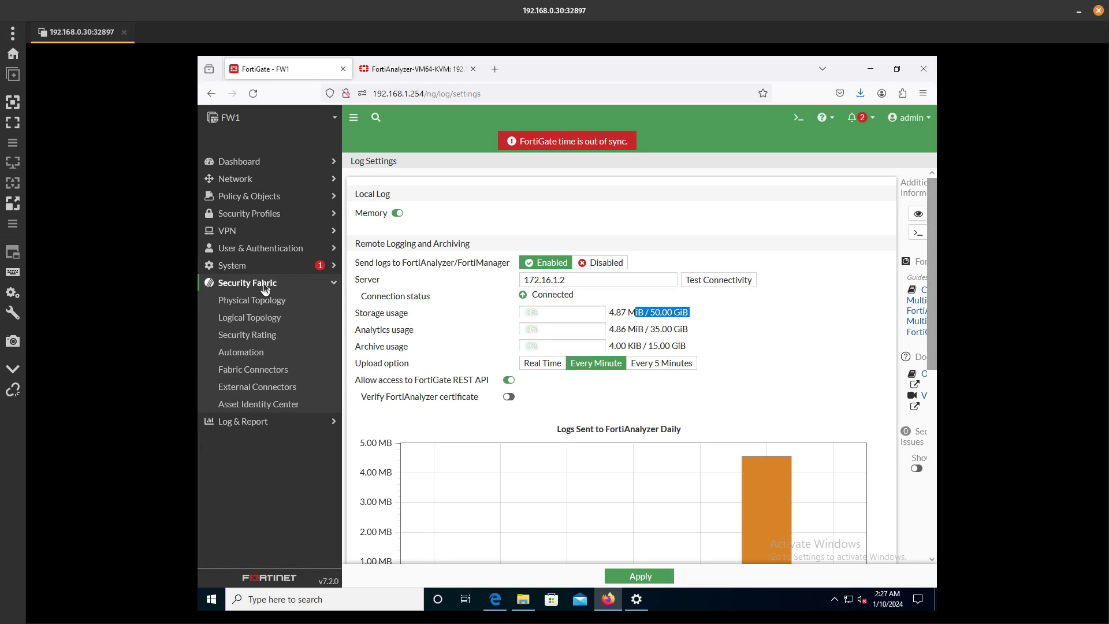
left_click(265, 369)
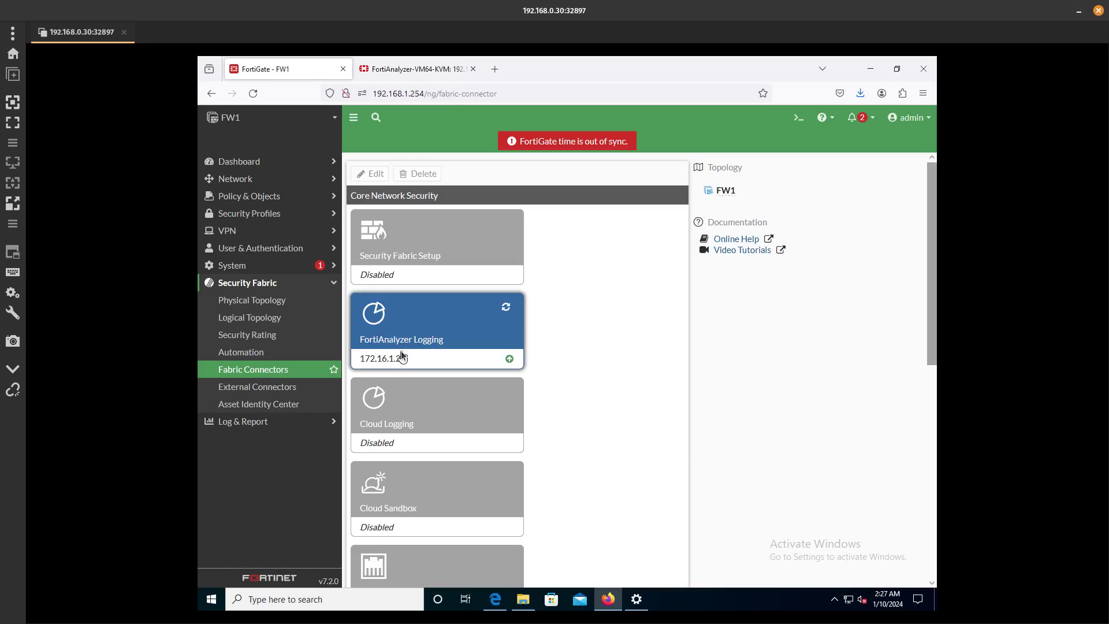
left_click(452, 340)
left_click(373, 174)
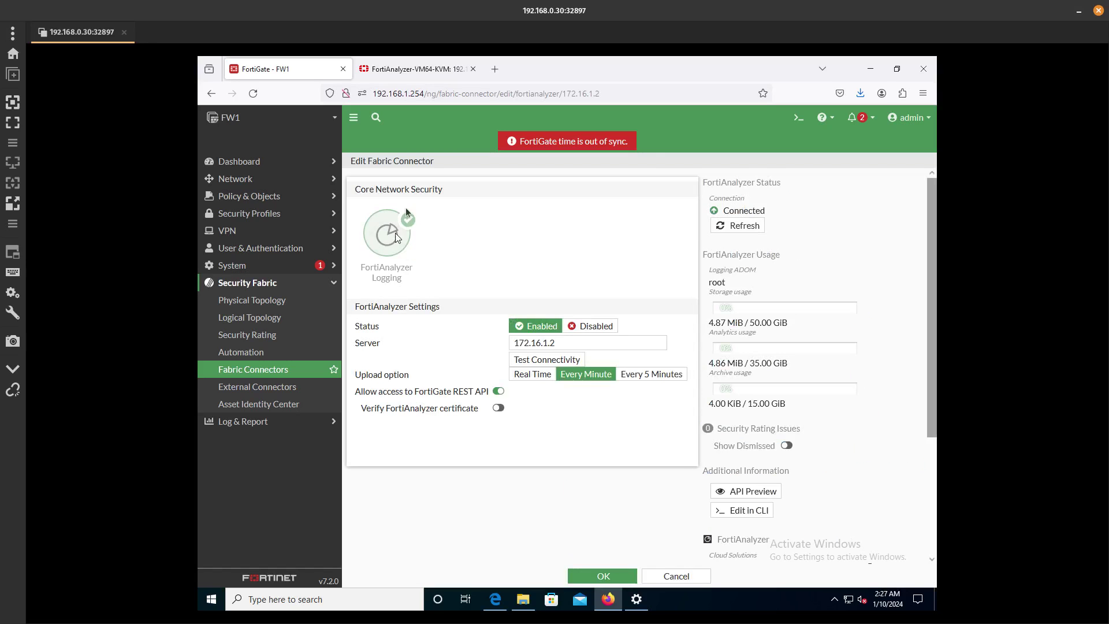
left_click_drag(555, 345, 441, 358)
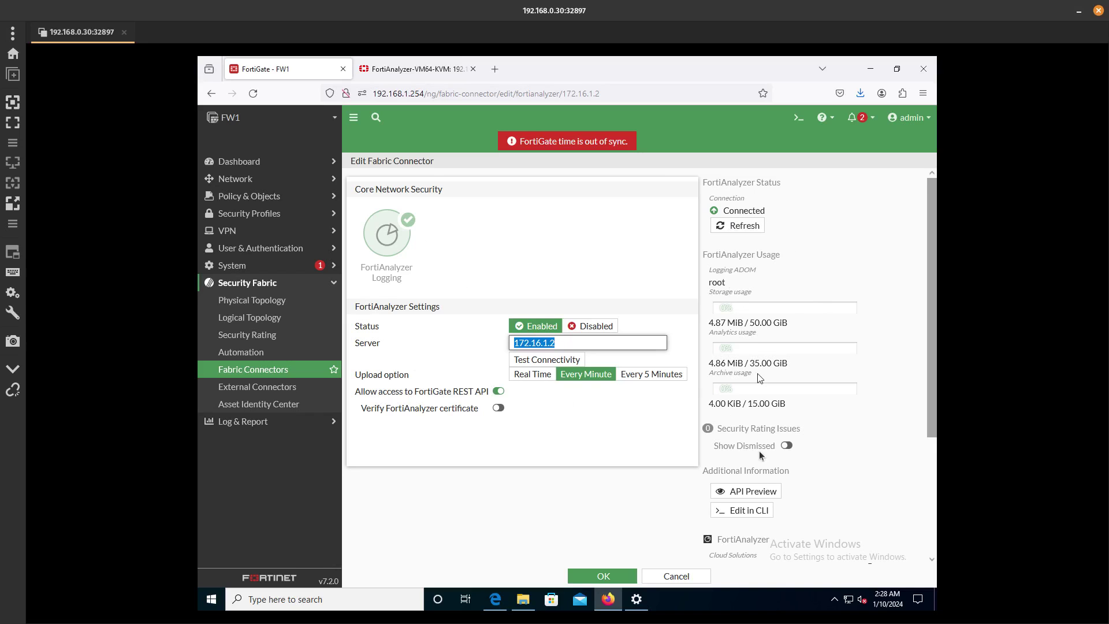
left_click(243, 423)
left_click(264, 406)
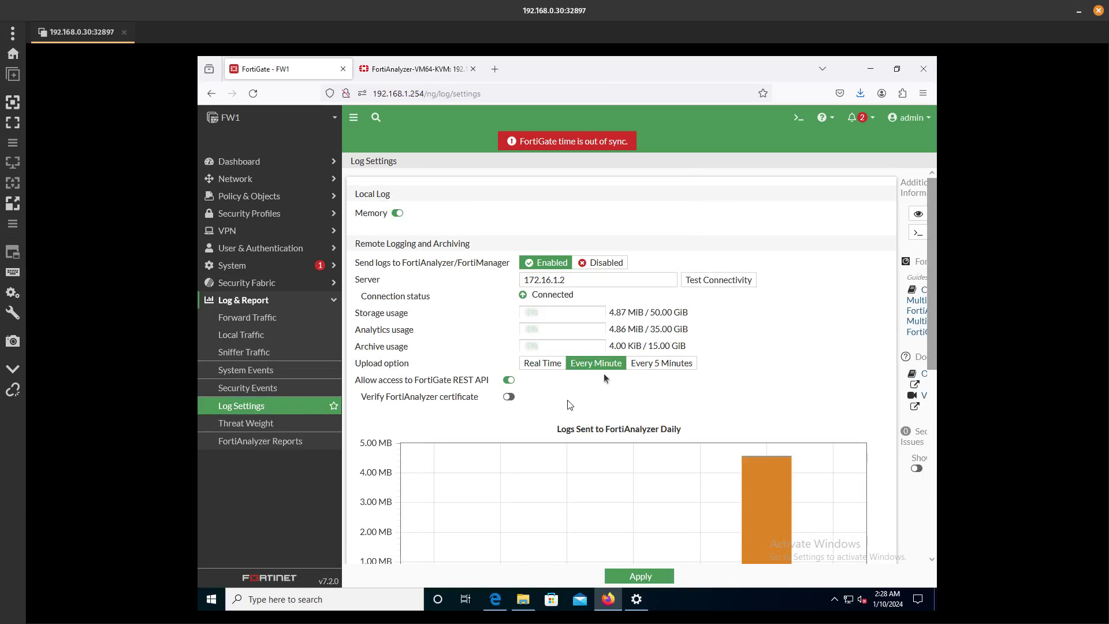
left_click(420, 68)
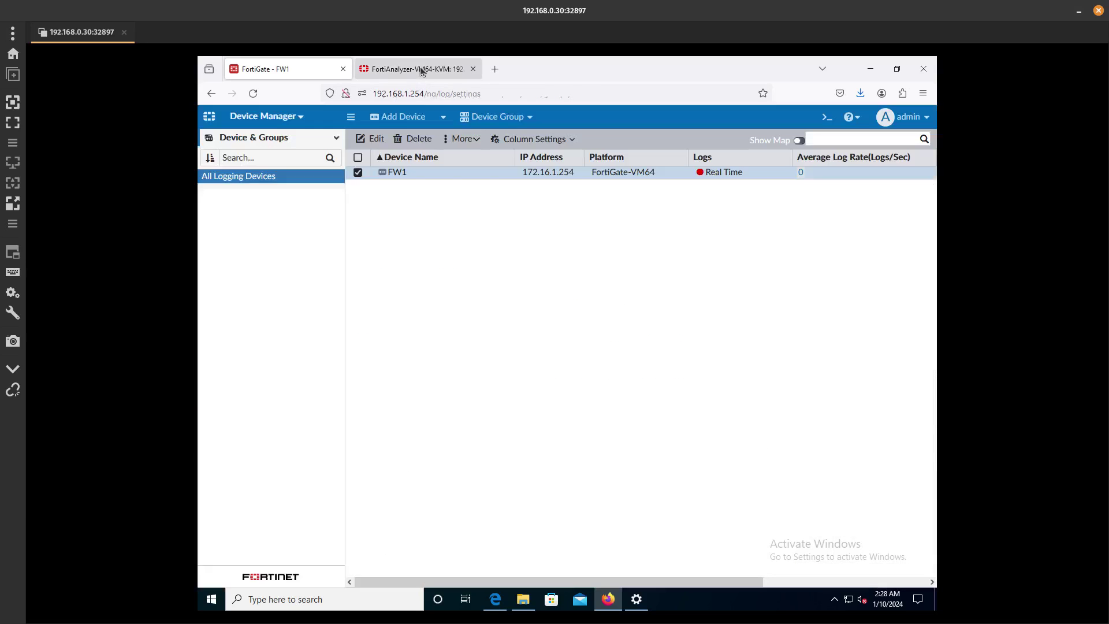
left_click(296, 178)
left_click(435, 172)
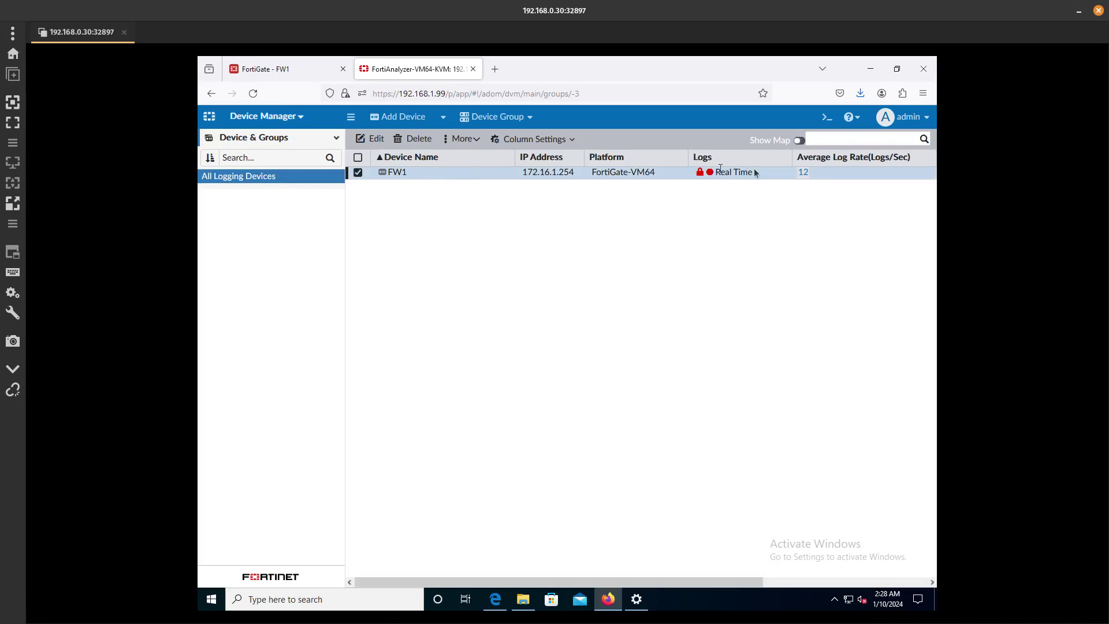
left_click(803, 171)
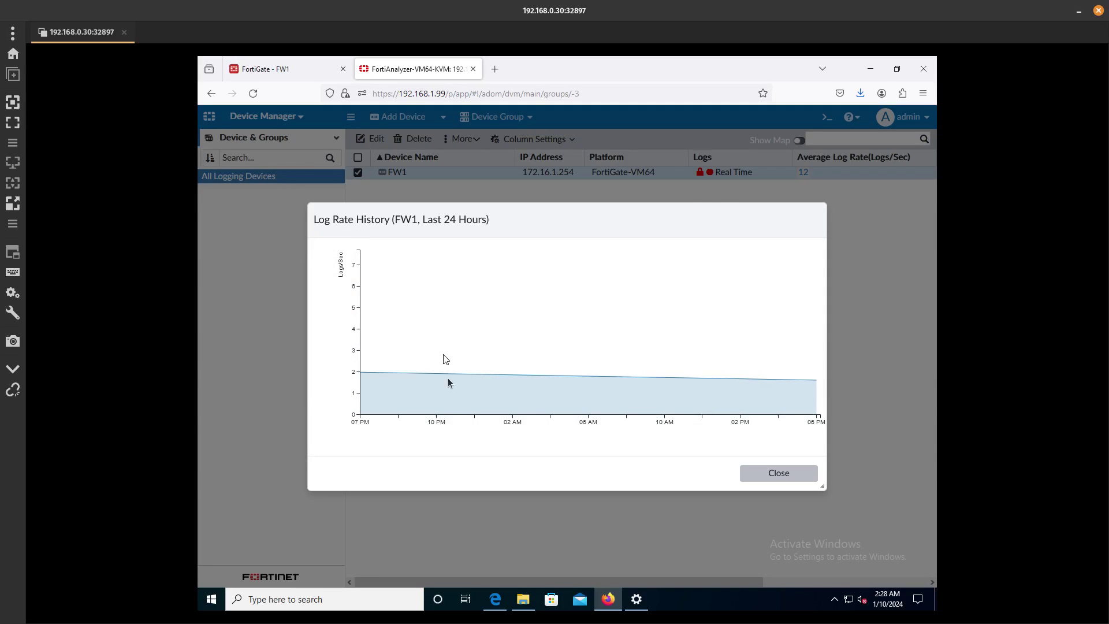
left_click(776, 479)
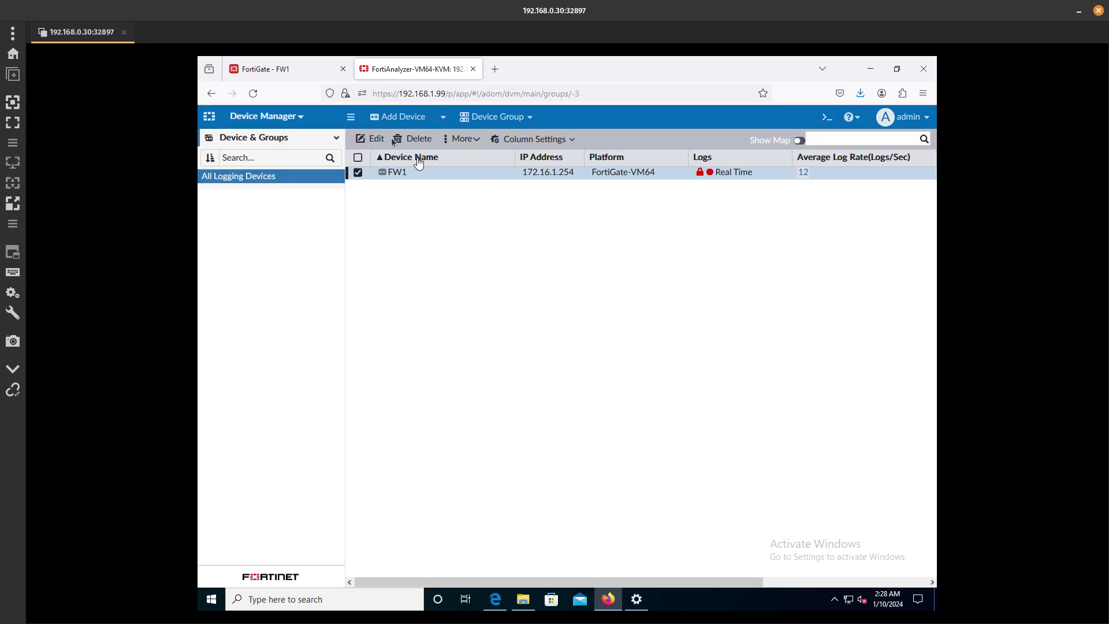
- Confirm server 172.16.1.2 on FW1's Log Settings, then view FortiAnalyzer's Device Manager
left_click(294, 73)
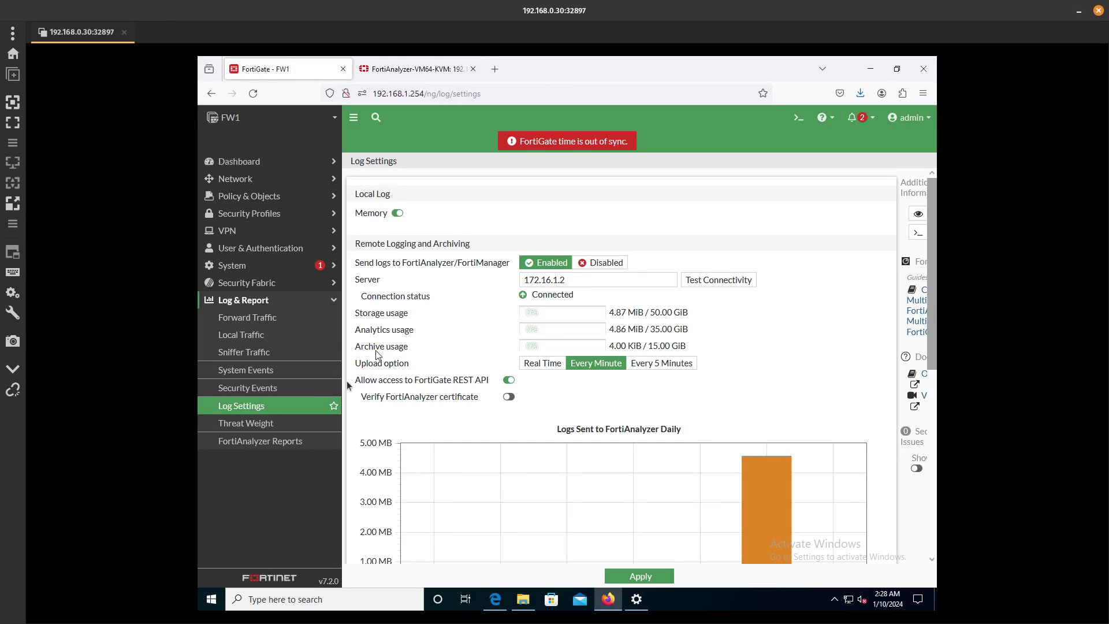
left_click_drag(579, 279, 486, 283)
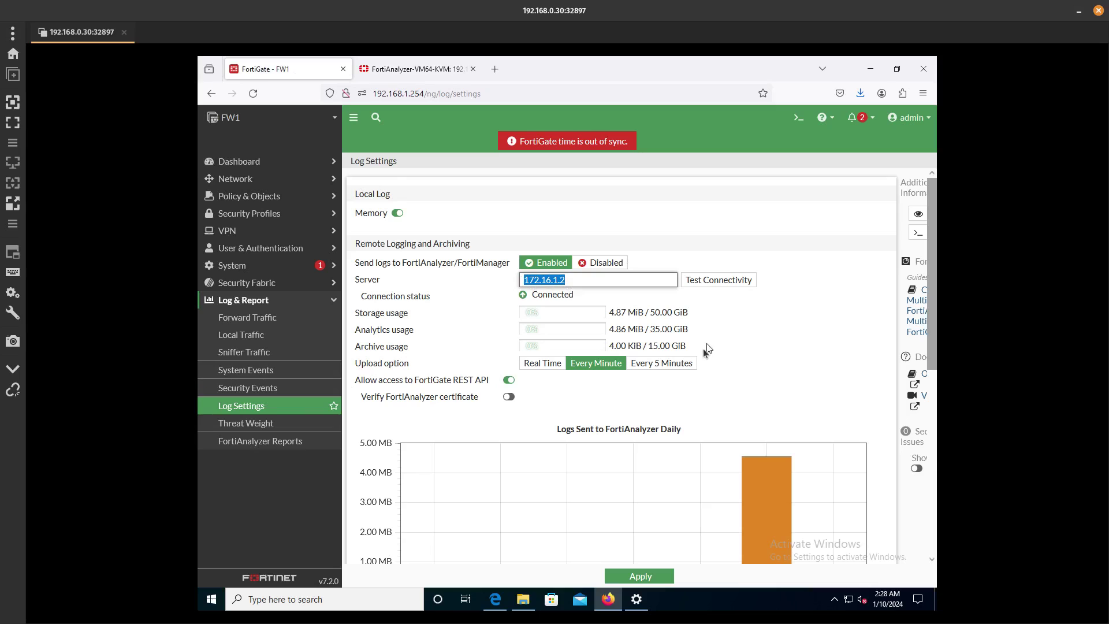
left_click(401, 74)
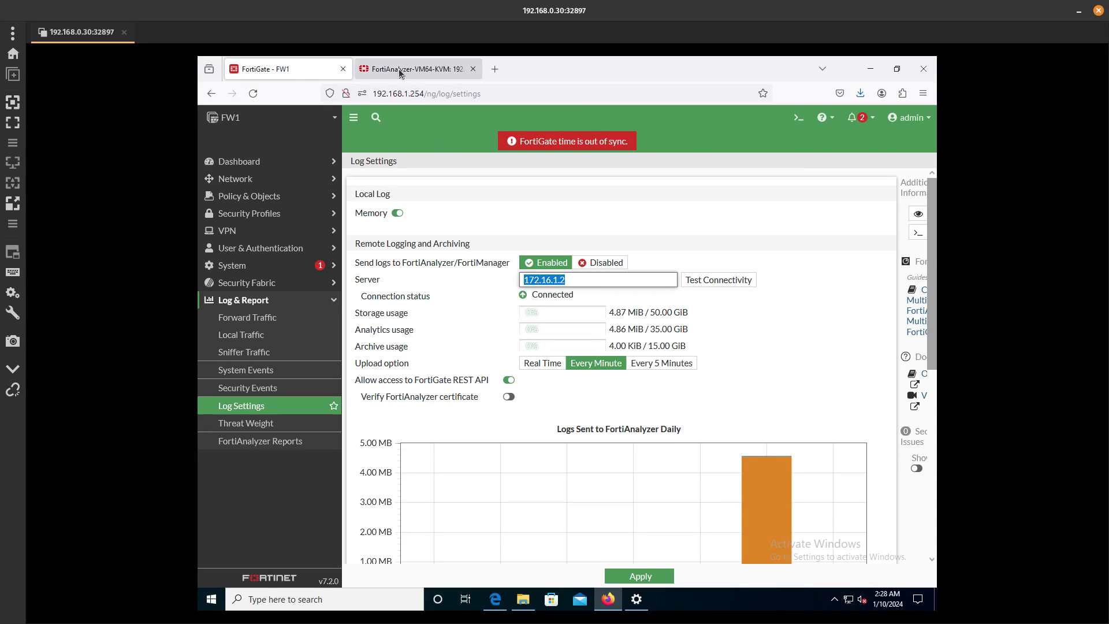